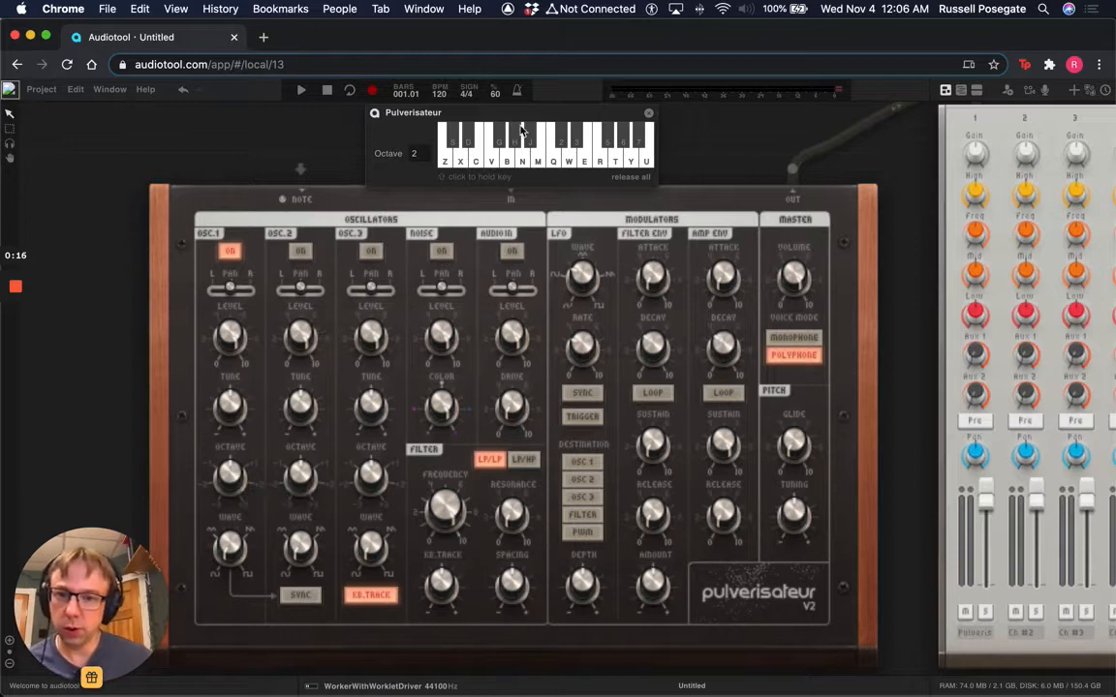
# Set the on-screen keyboard to octave 3 and oscillator 1's octave to -1, auditioning the pitch with a few notes.
pyautogui.click(426, 151)
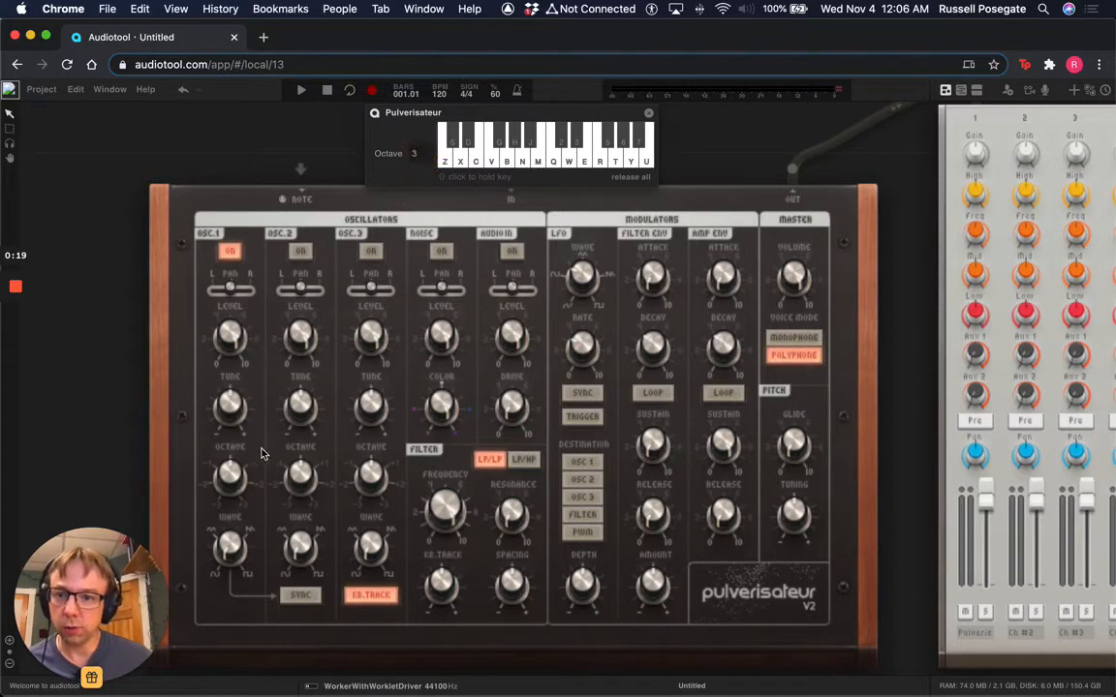
pyautogui.moveTo(231, 473); pyautogui.dragTo(230, 500)
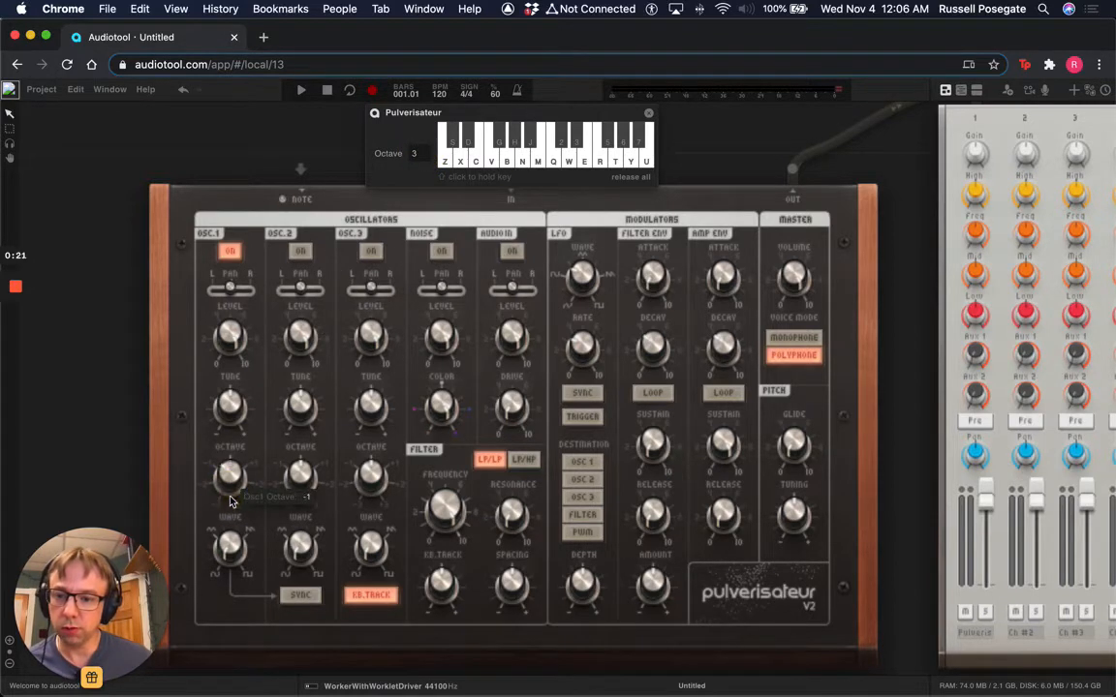
pyautogui.press('b')
pyautogui.press('h')
pyautogui.press('n')
pyautogui.press('c')
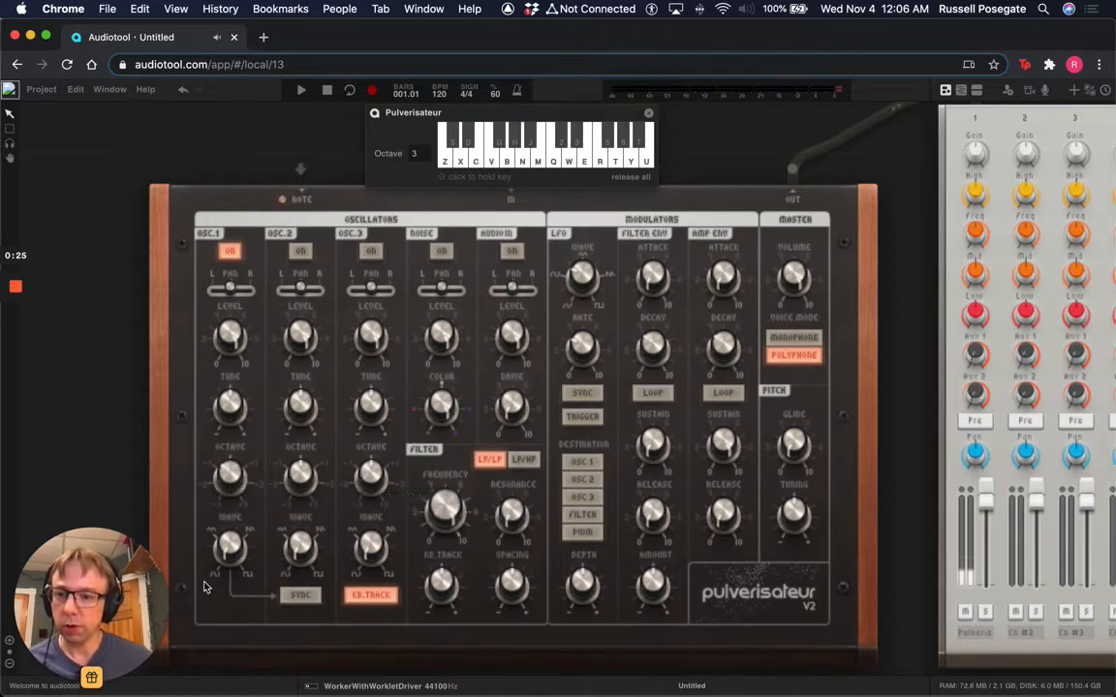
# Set oscillator 1's waveform to 100% and audition the tone with a few notes.
pyautogui.click(242, 327)
pyautogui.moveTo(242, 327); pyautogui.dragTo(249, 232)
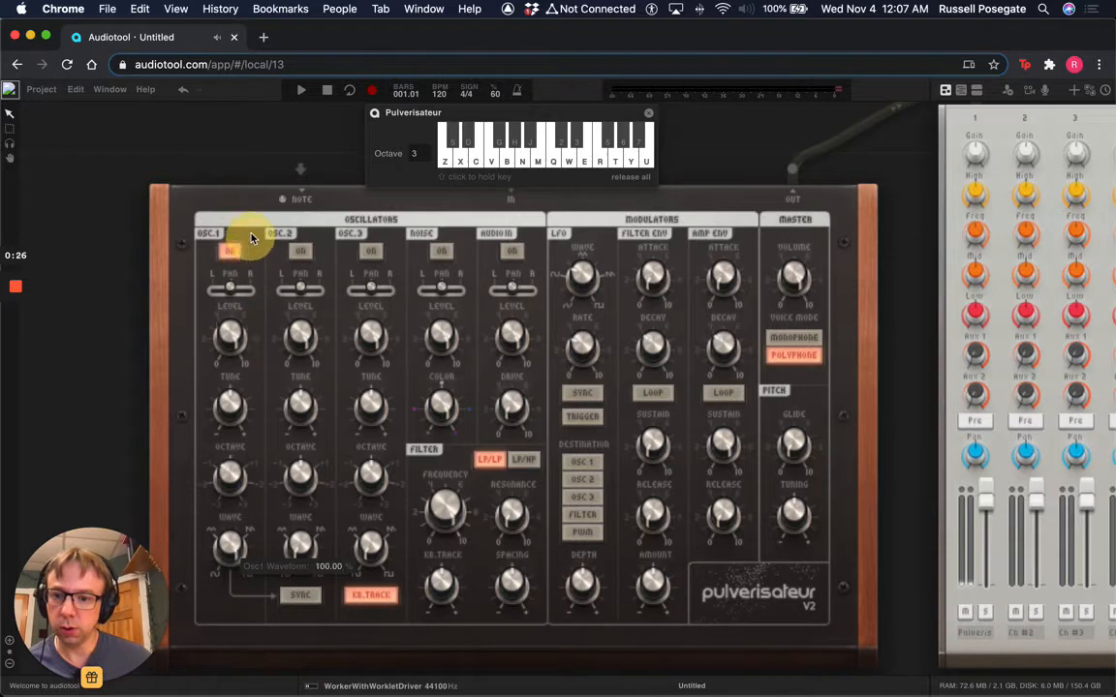
pyautogui.press('b')
pyautogui.press('v')
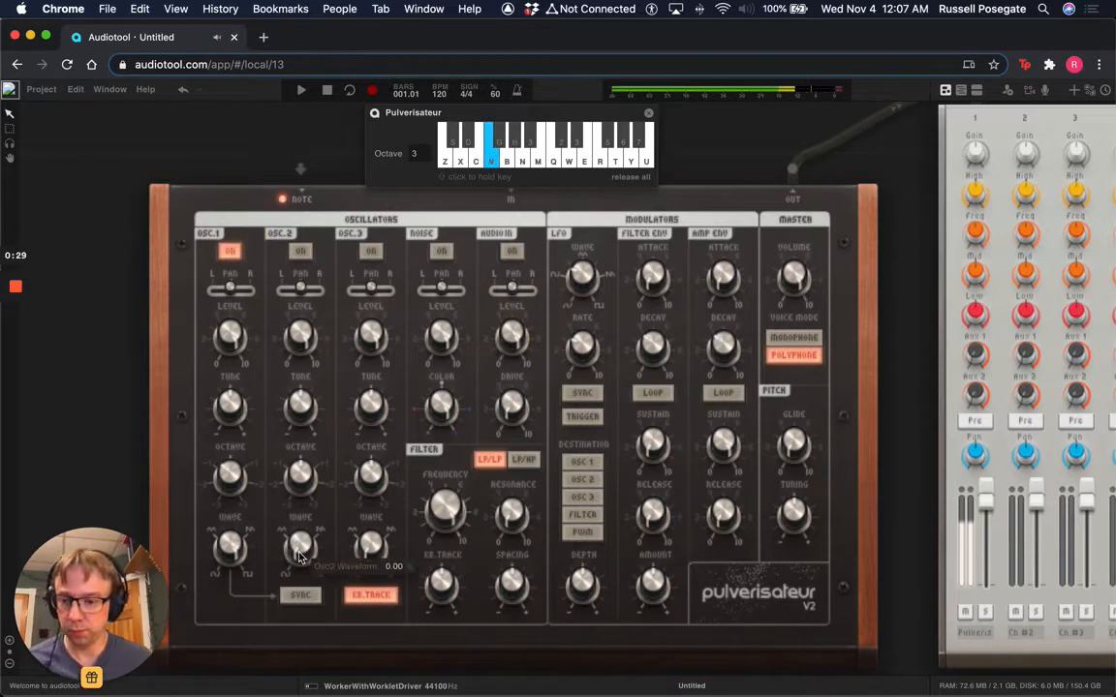
pyautogui.press('c')
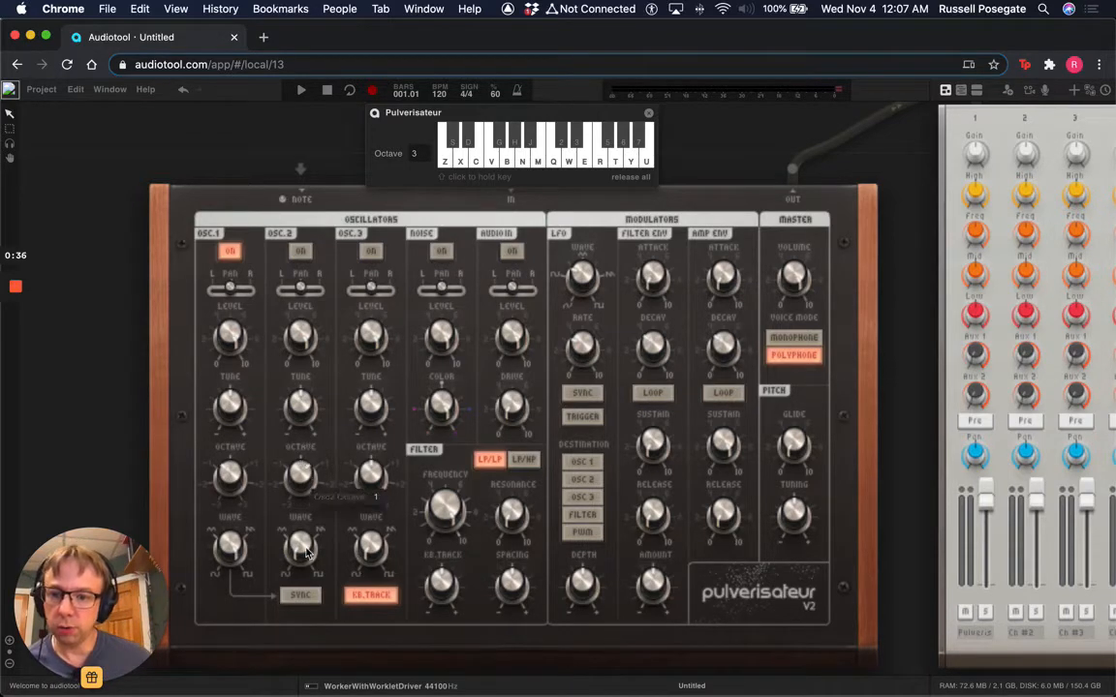
# Set oscillator 2's octave to 1 and its waveform to about 84%, playing a few test notes.
pyautogui.click(304, 333)
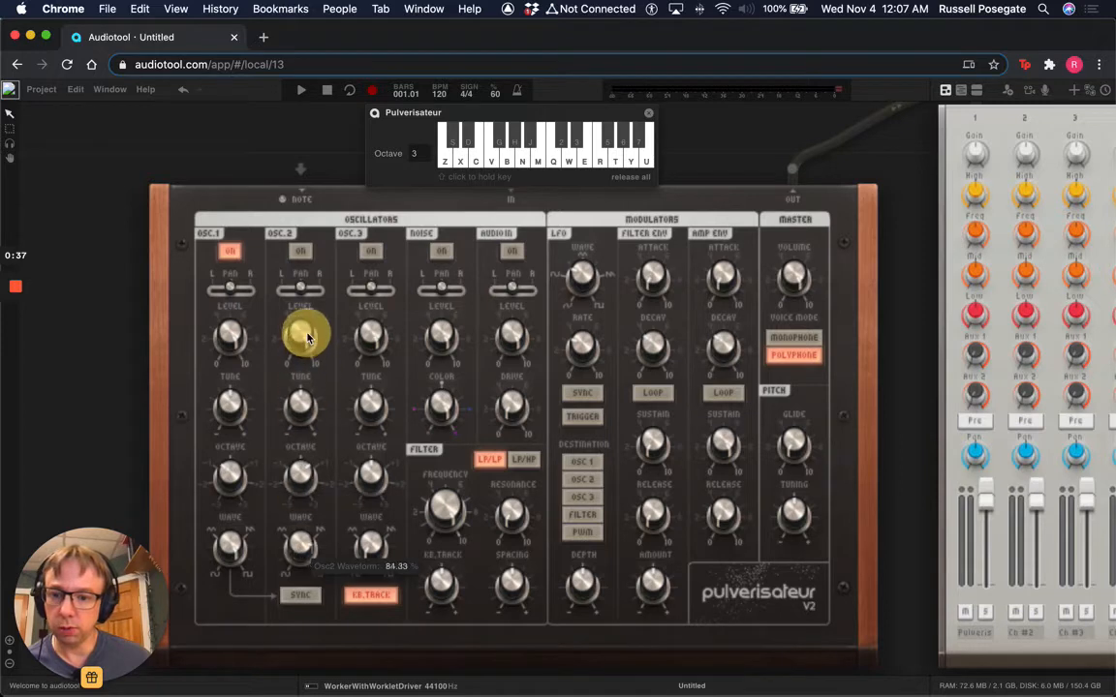
pyautogui.click(307, 490)
pyautogui.press('n')
pyautogui.press('b')
pyautogui.press('v')
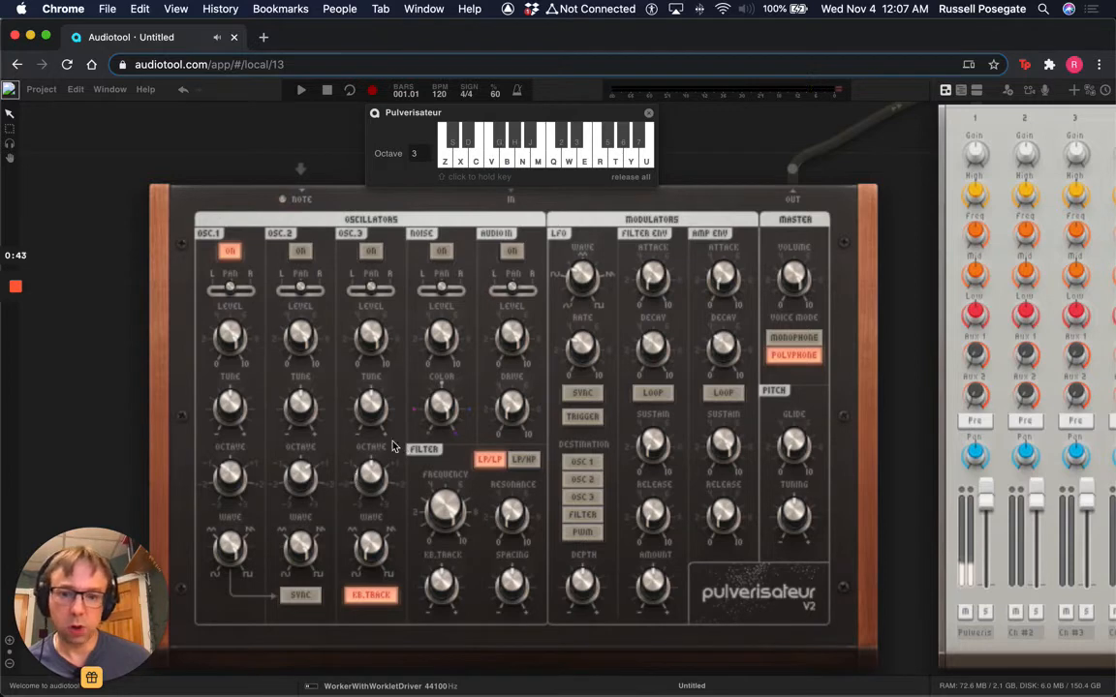
# Try detuning oscillator 2 to -3 cents while playing test notes.
pyautogui.click(301, 407)
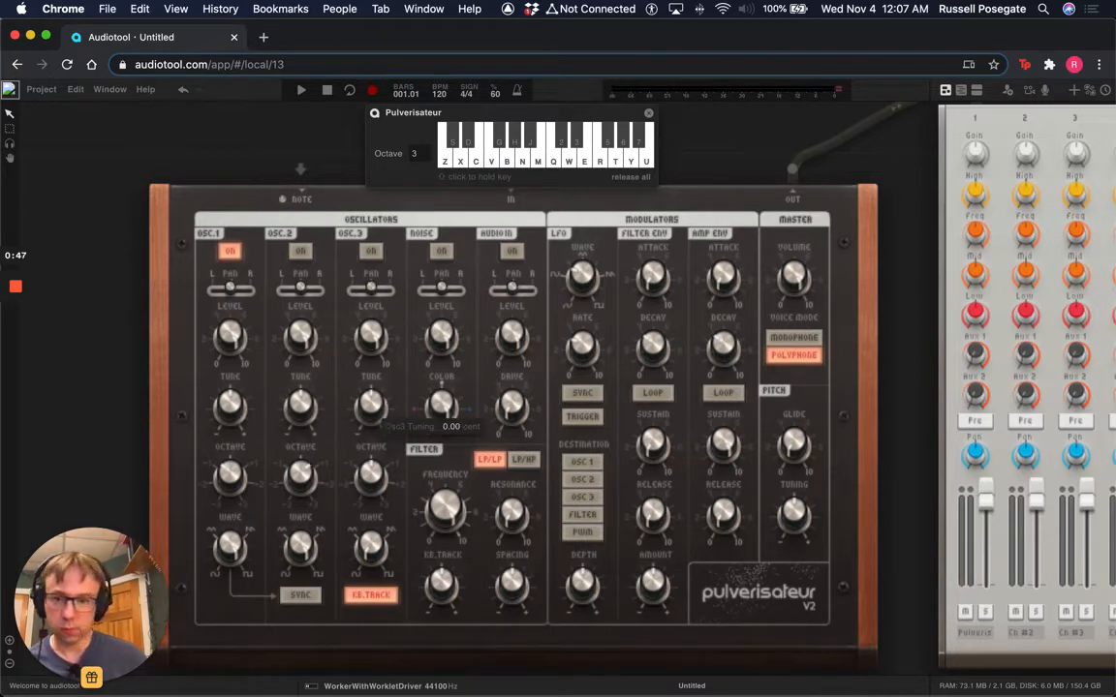
pyautogui.press('h')
pyautogui.press('v')
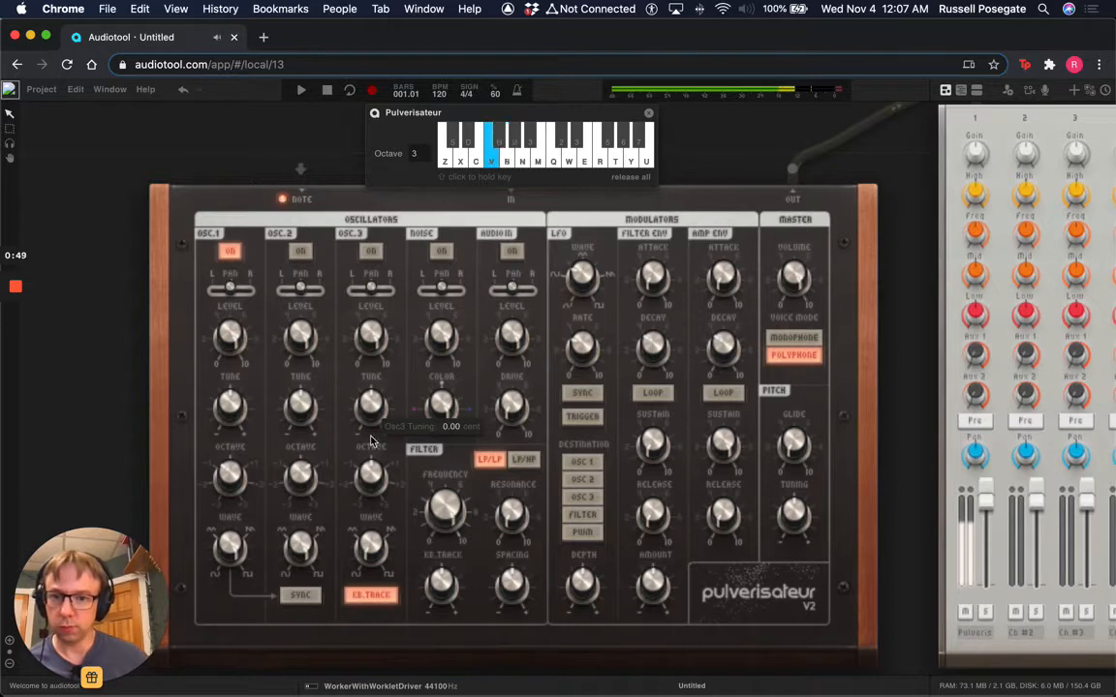
pyautogui.moveTo(300, 406); pyautogui.dragTo(299, 408)
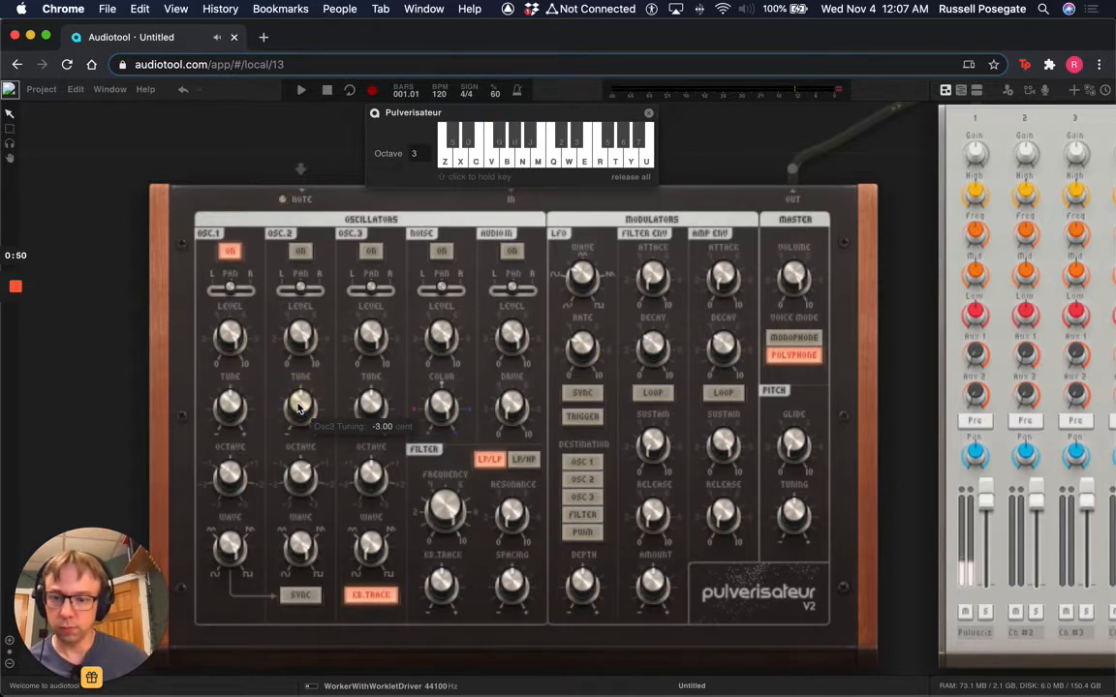
pyautogui.press('v')
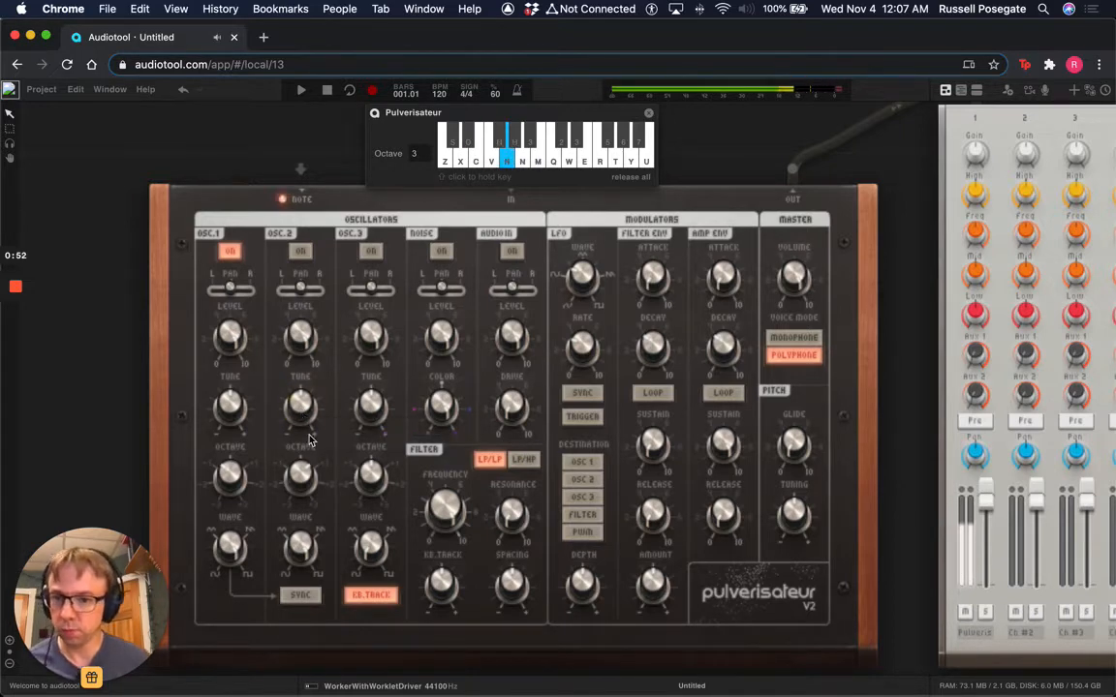
pyautogui.press('n')
# Detune oscillator 2 to about -22 cents and switch it on, auditioning a short descending run of notes.
pyautogui.moveTo(302, 409)
pyautogui.mouseDown()
pyautogui.moveTo(301, 392)
pyautogui.moveTo(303, 456)
pyautogui.moveTo(299, 404)
pyautogui.mouseUp()
pyautogui.click(300, 250)
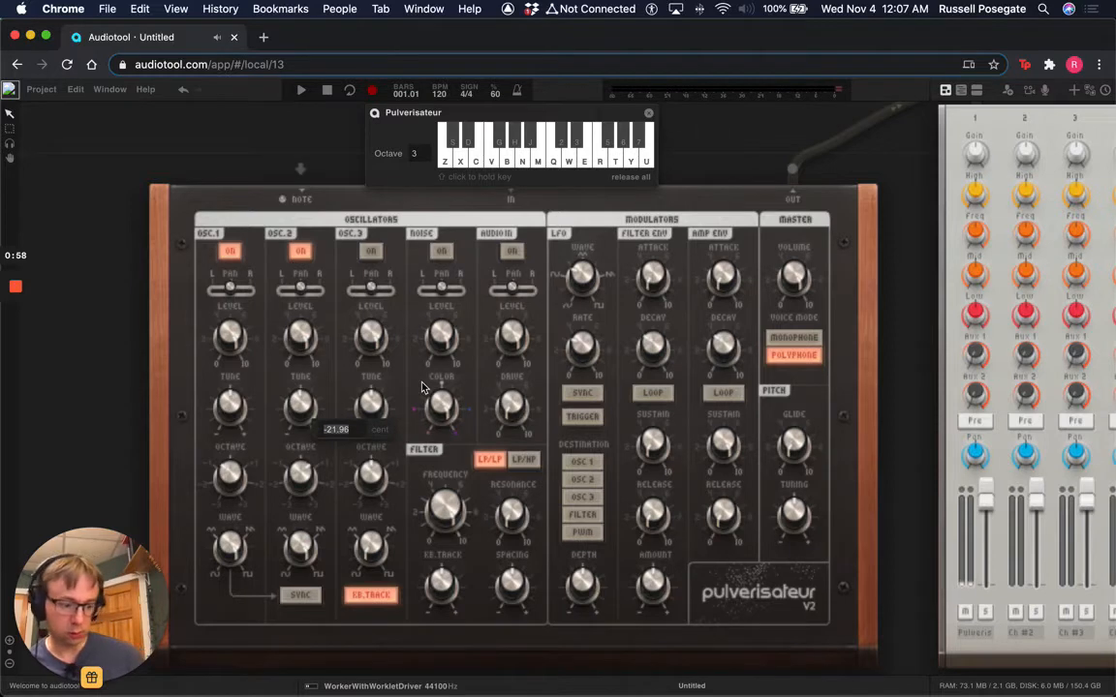
pyautogui.press('n')
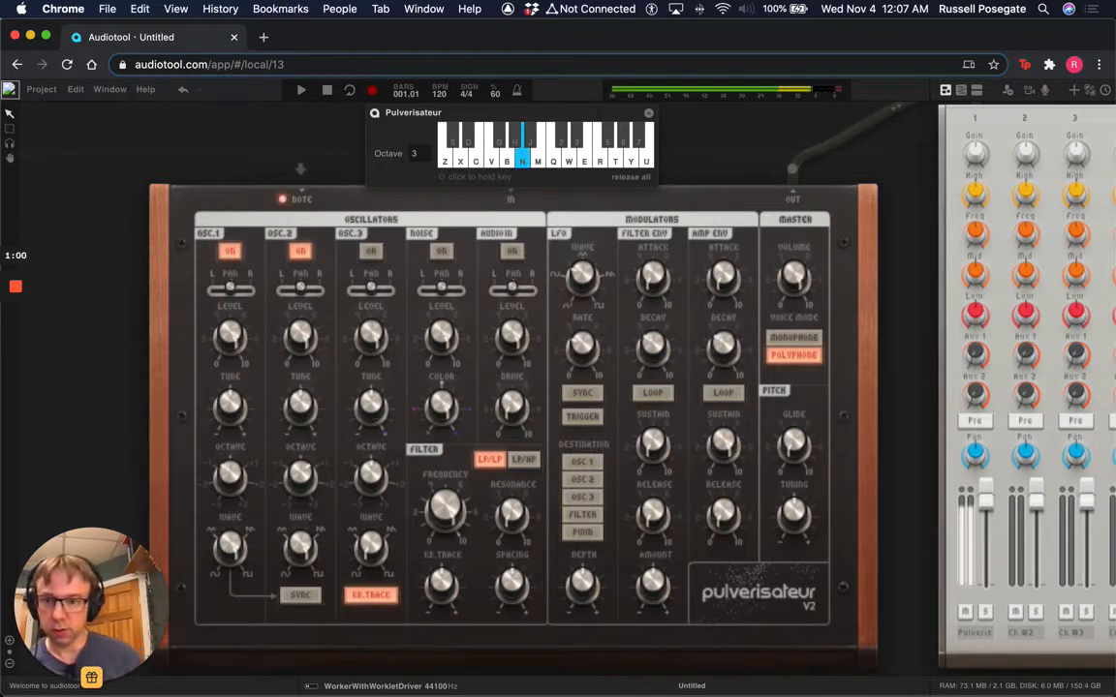
pyautogui.press('b')
pyautogui.press('v')
pyautogui.press('c')
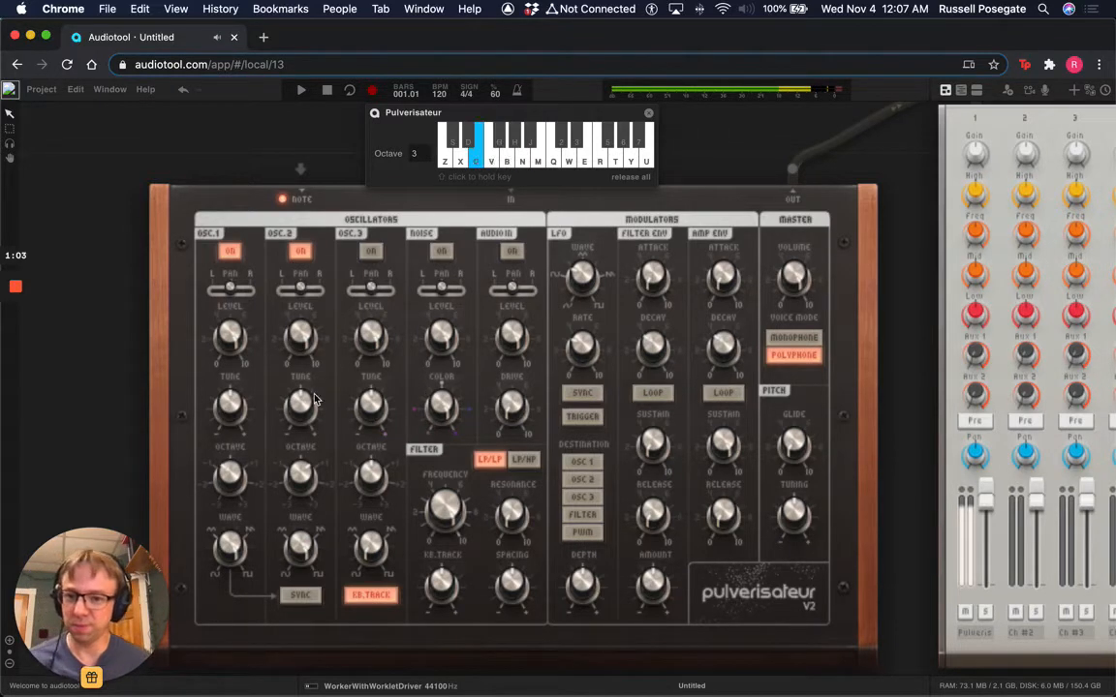
# Set oscillator 2's tuning to -5 cents and audition the detuned sound.
pyautogui.scroll(-5, 302, 416)
pyautogui.press('v')
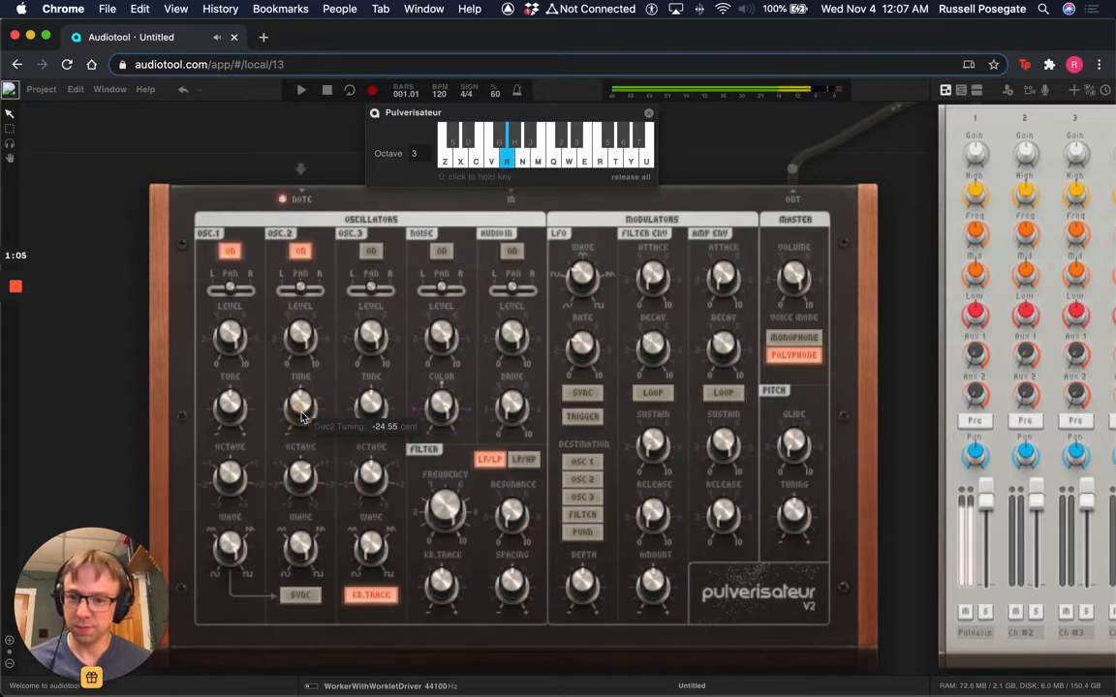
pyautogui.press('z')
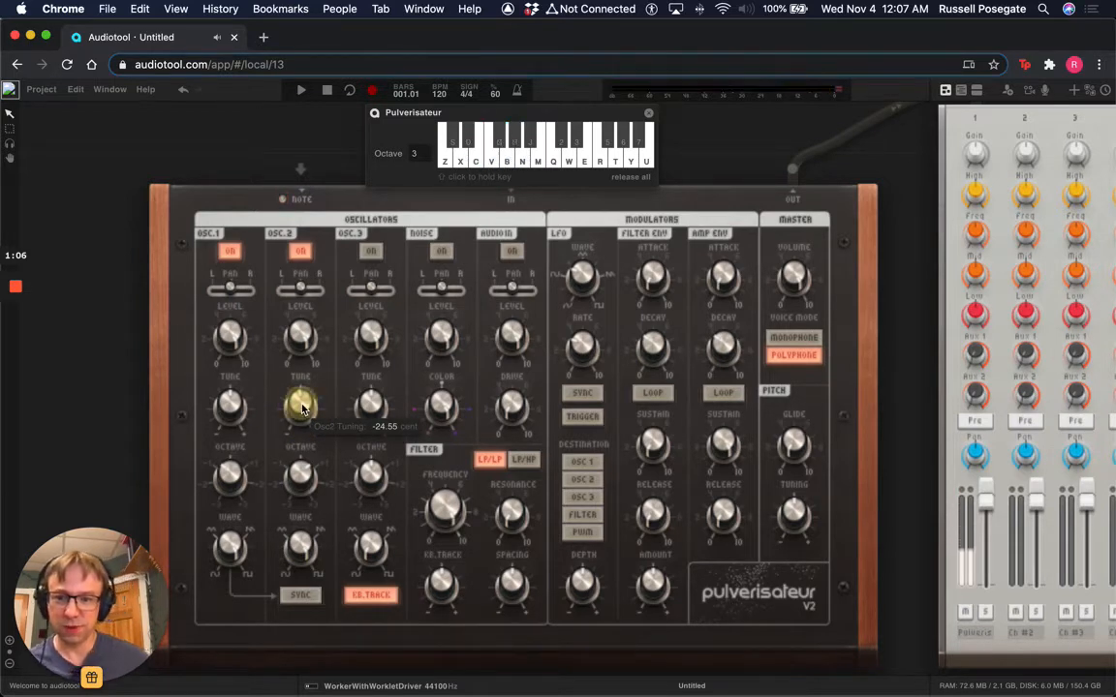
pyautogui.click(336, 429)
pyautogui.write('-5')
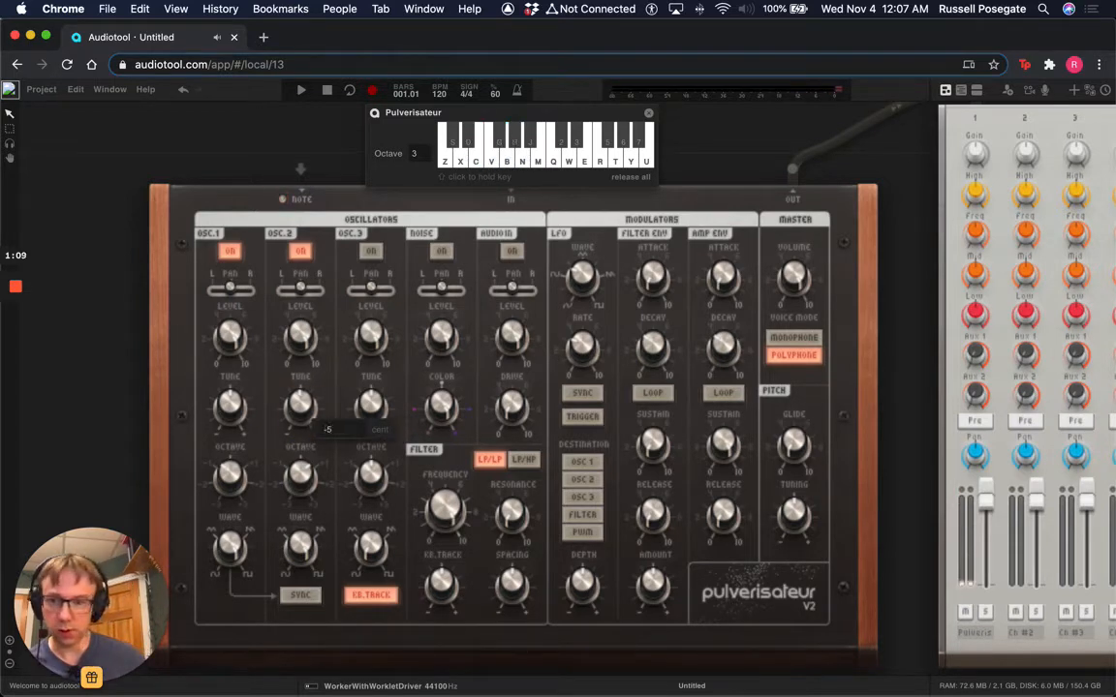
pyautogui.press('Return')
pyautogui.press('v')
pyautogui.press('b')
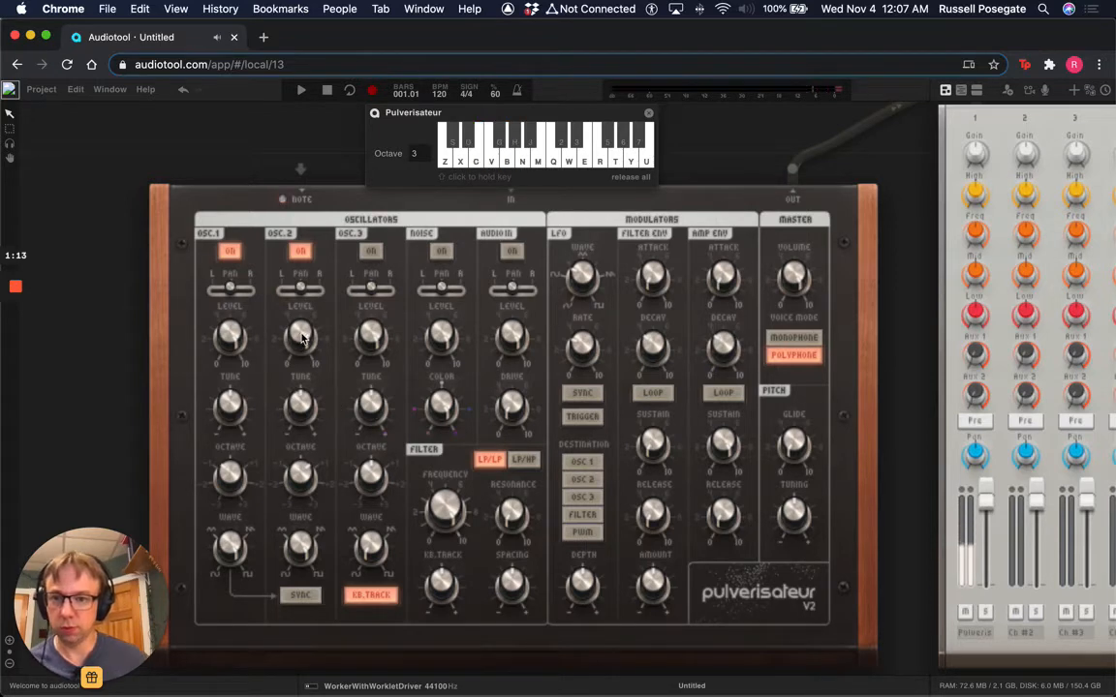
# Lower oscillator 2's level slightly and play a descending run of notes to check the balance.
pyautogui.moveTo(302, 337)
pyautogui.mouseDown()
pyautogui.moveTo(302, 391)
pyautogui.moveTo(301, 336)
pyautogui.mouseUp()
pyautogui.press('n')
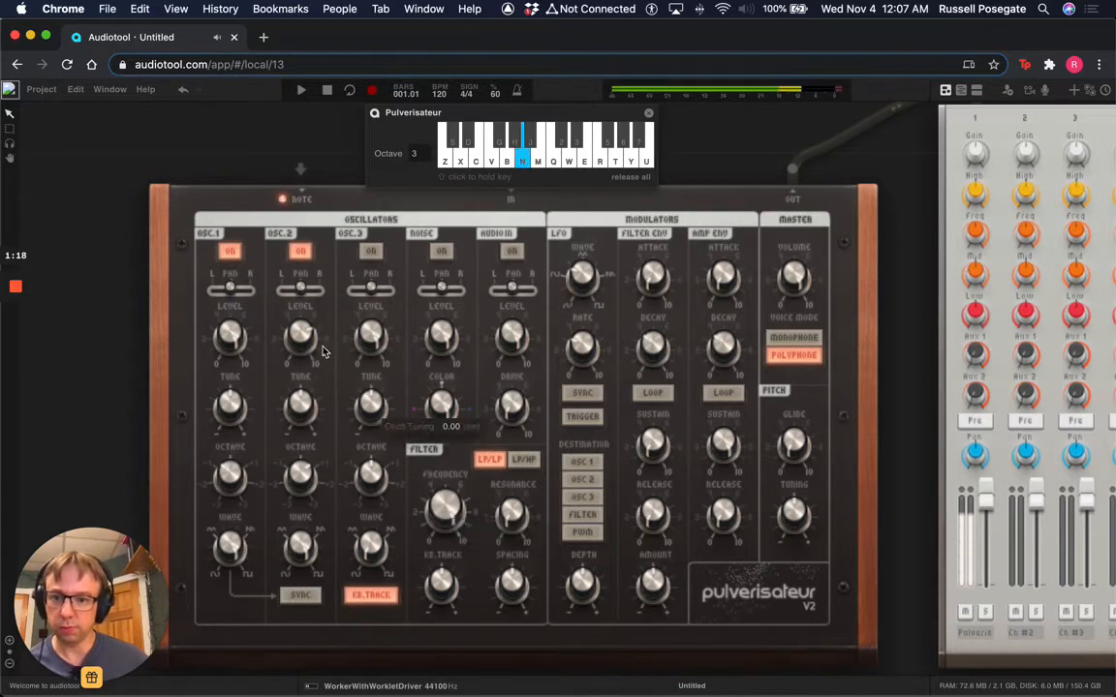
pyautogui.press('b')
pyautogui.press('v')
pyautogui.press('c')
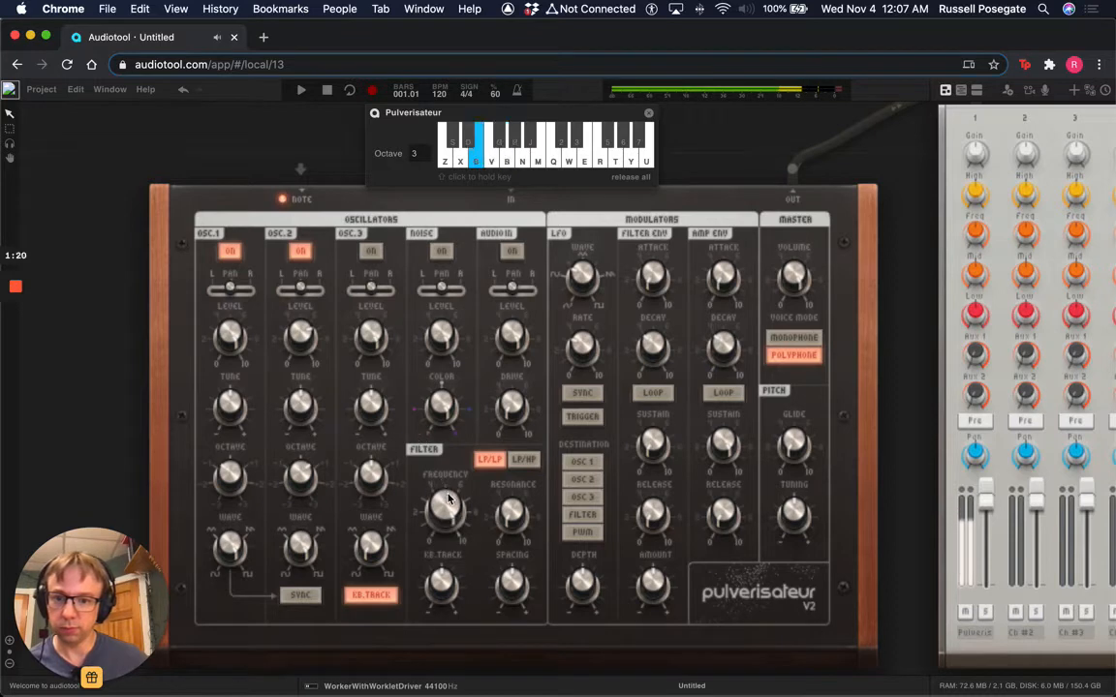
# Turn on sync for oscillator 2 and audition the synced sound with a few notes.
pyautogui.click(301, 595)
pyautogui.press('n')
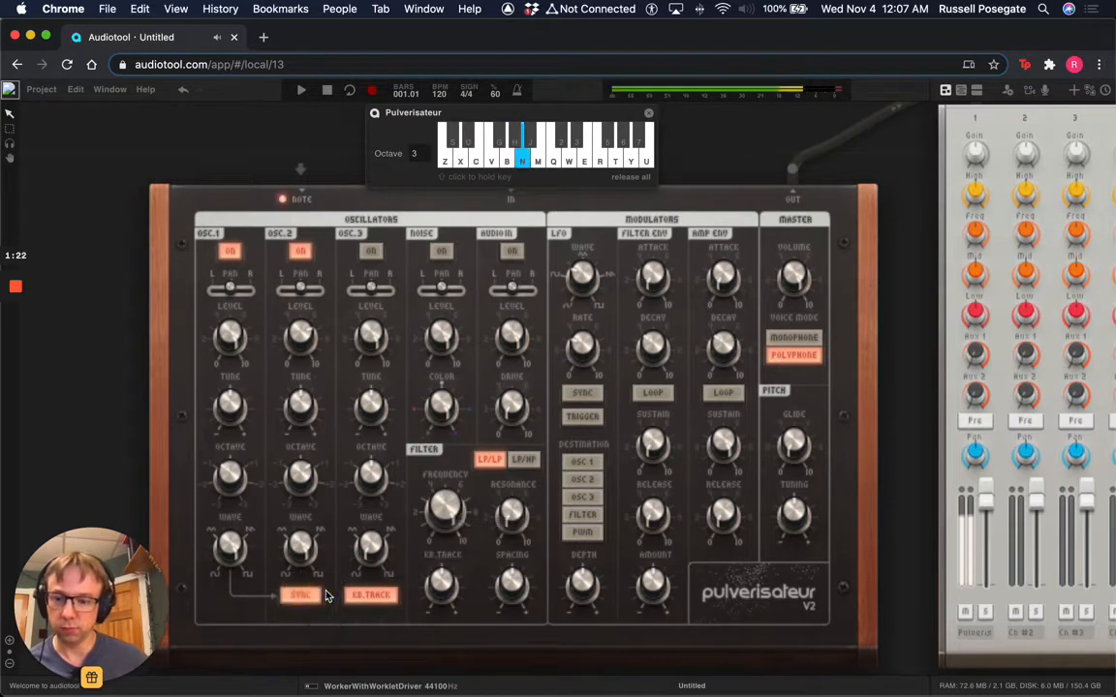
pyautogui.press('b')
pyautogui.press('v')
pyautogui.press('c')
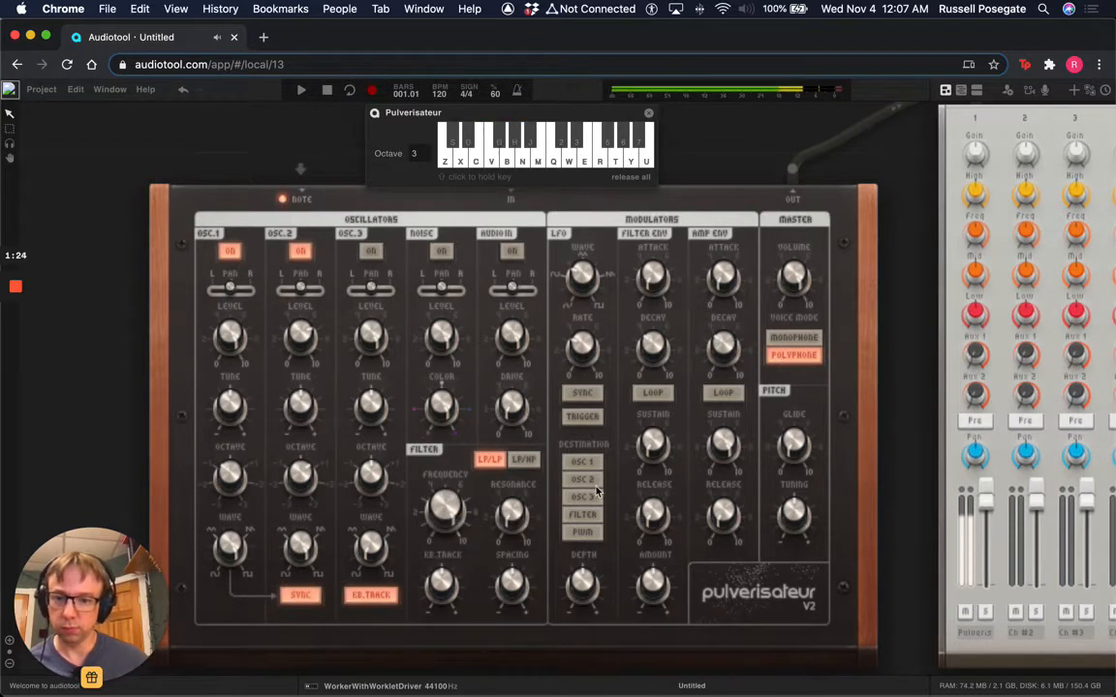
pyautogui.press('n')
# Turn the filter frequency down and back up, playing notes to compare the sound.
pyautogui.moveTo(451, 513); pyautogui.dragTo(450, 623)
pyautogui.press('v')
pyautogui.press('c')
pyautogui.moveTo(450, 519); pyautogui.dragTo(444, 489)
pyautogui.press('n')
pyautogui.press('v')
pyautogui.press('c')
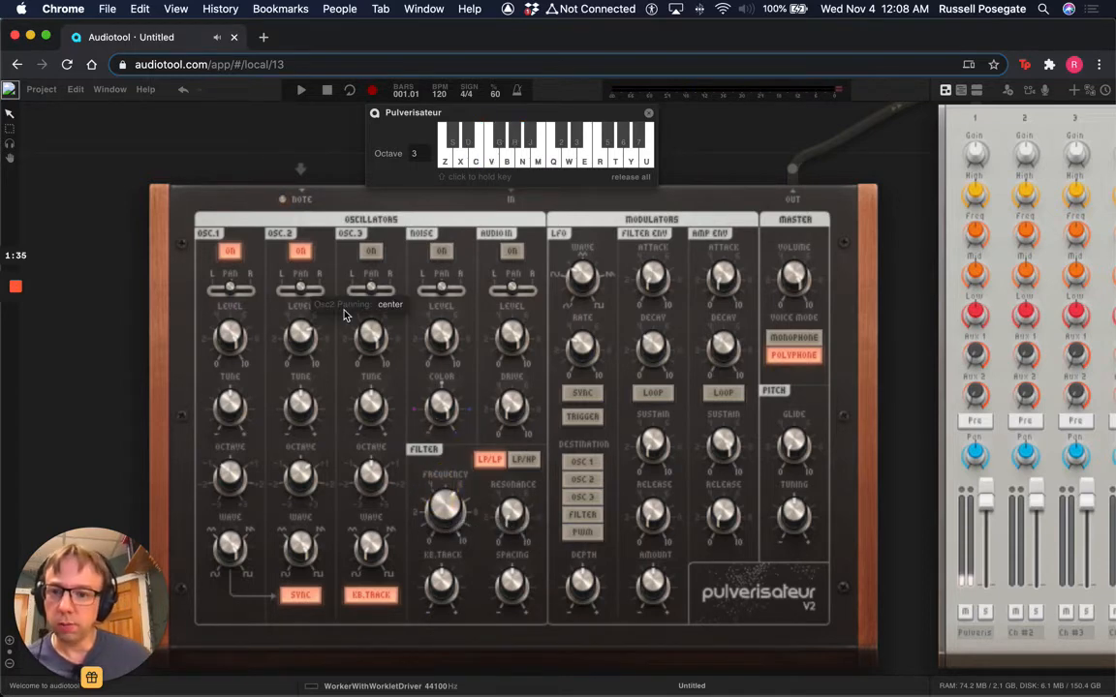
# Switch on the noise source, adjust its color and lower its level to about -11.6 dB.
pyautogui.click(441, 251)
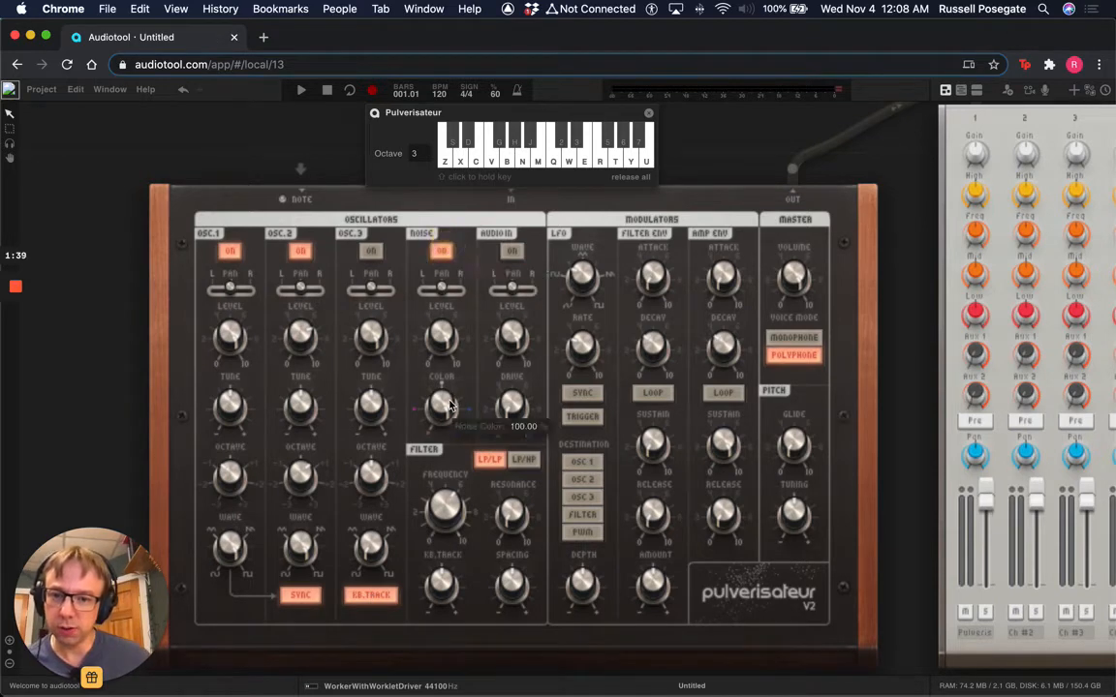
pyautogui.moveTo(449, 405); pyautogui.dragTo(443, 510)
pyautogui.press('n')
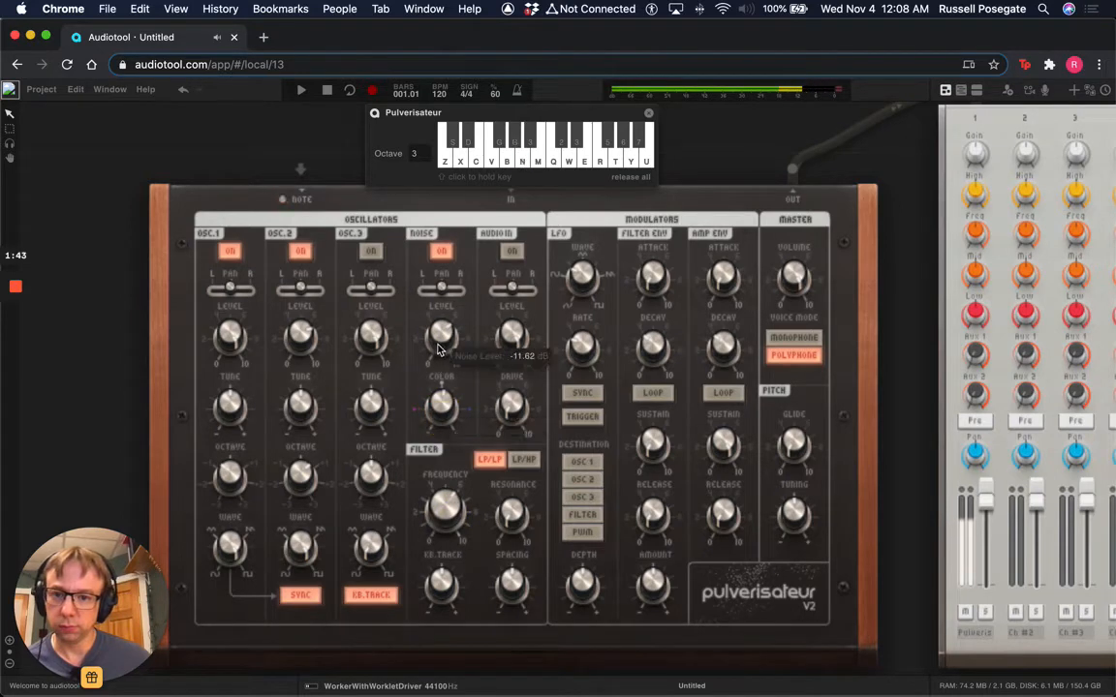
pyautogui.click(438, 349)
pyautogui.press('n')
# Audition several notes with the noise mixed in, and switch the noise source off.
pyautogui.moveTo(441, 497); pyautogui.dragTo(445, 467)
pyautogui.press('c')
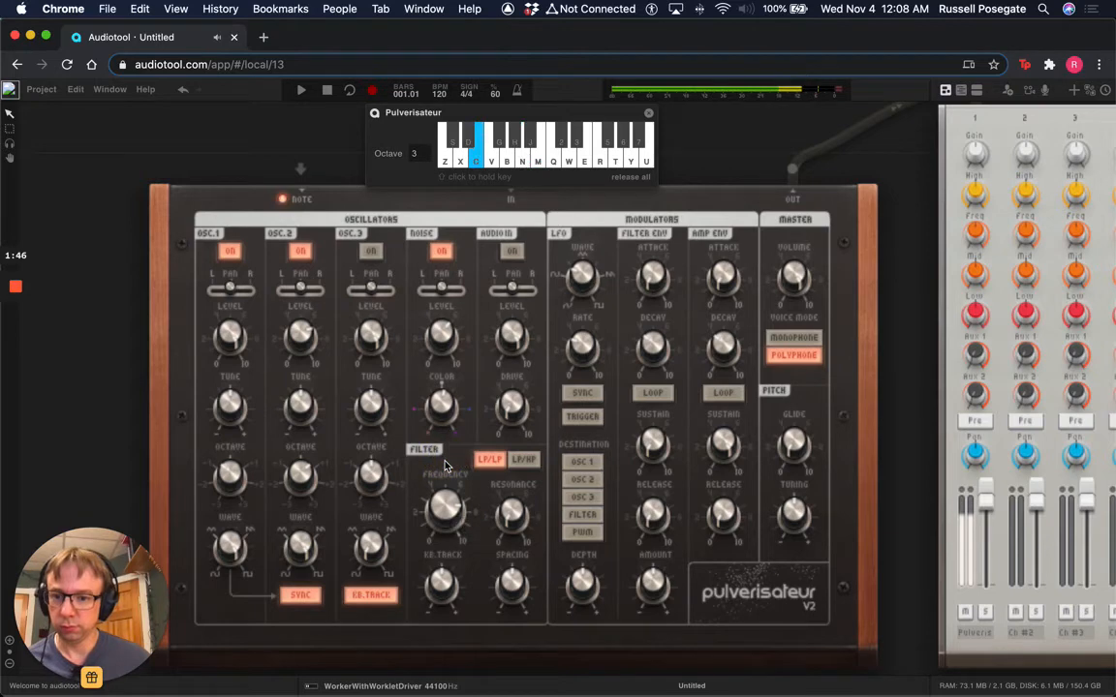
pyautogui.press('v')
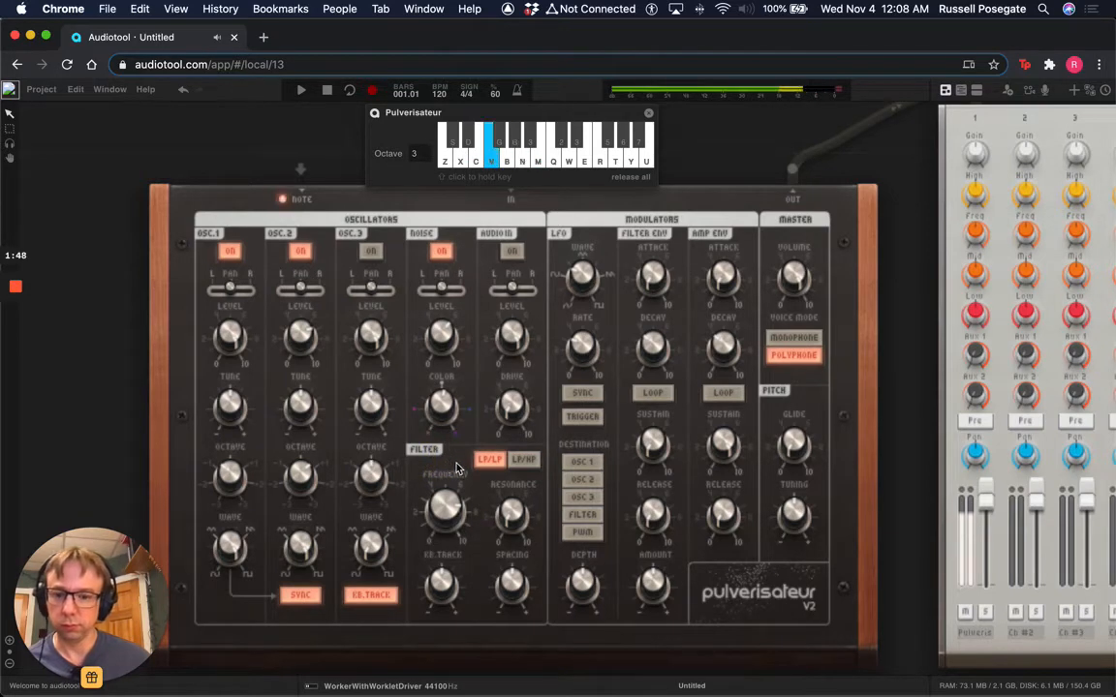
pyautogui.press('b')
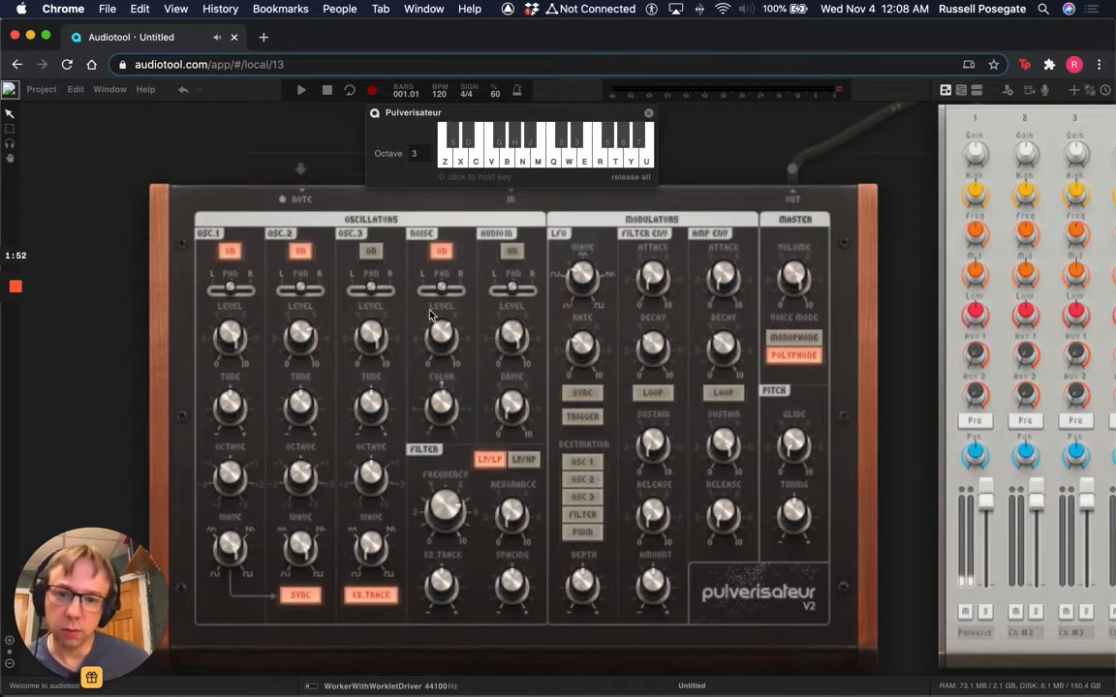
pyautogui.click(436, 251)
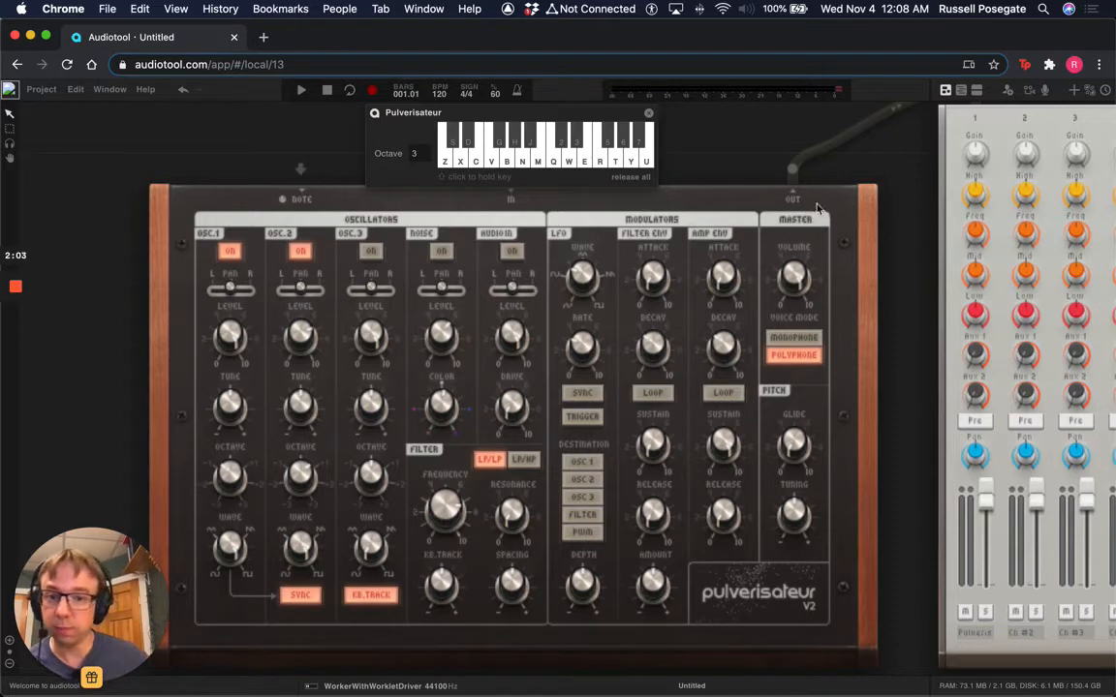
# Adjust the attack and decay of the amplitude envelope.
pyautogui.click(724, 276)
pyautogui.moveTo(723, 276); pyautogui.dragTo(722, 272)
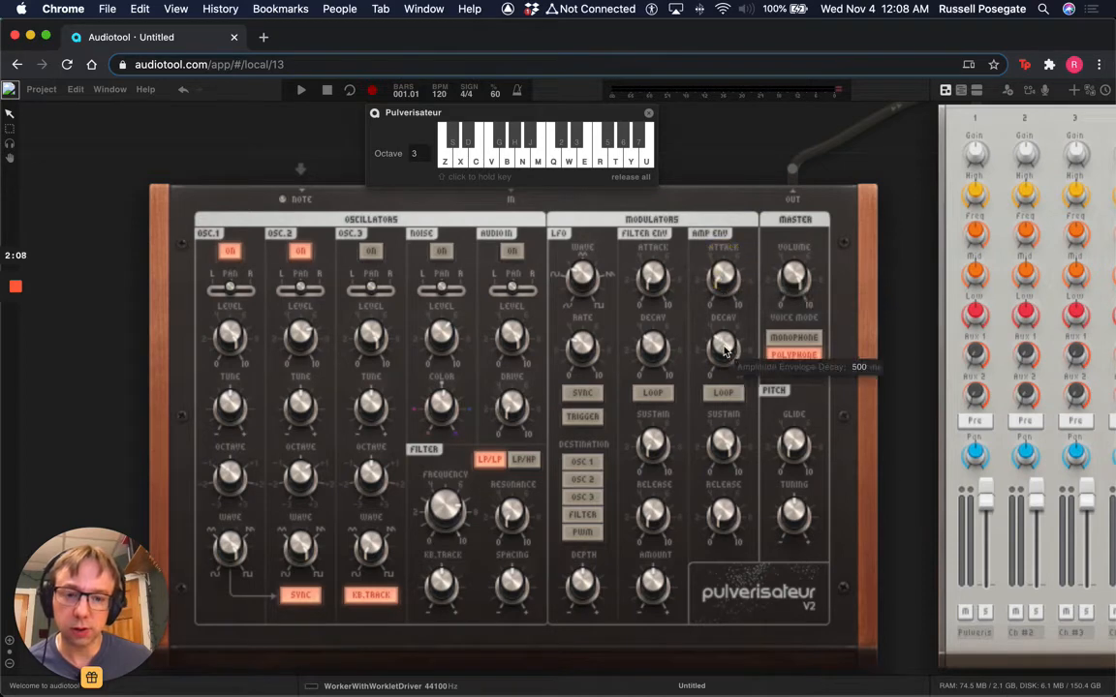
pyautogui.moveTo(724, 345); pyautogui.dragTo(725, 281)
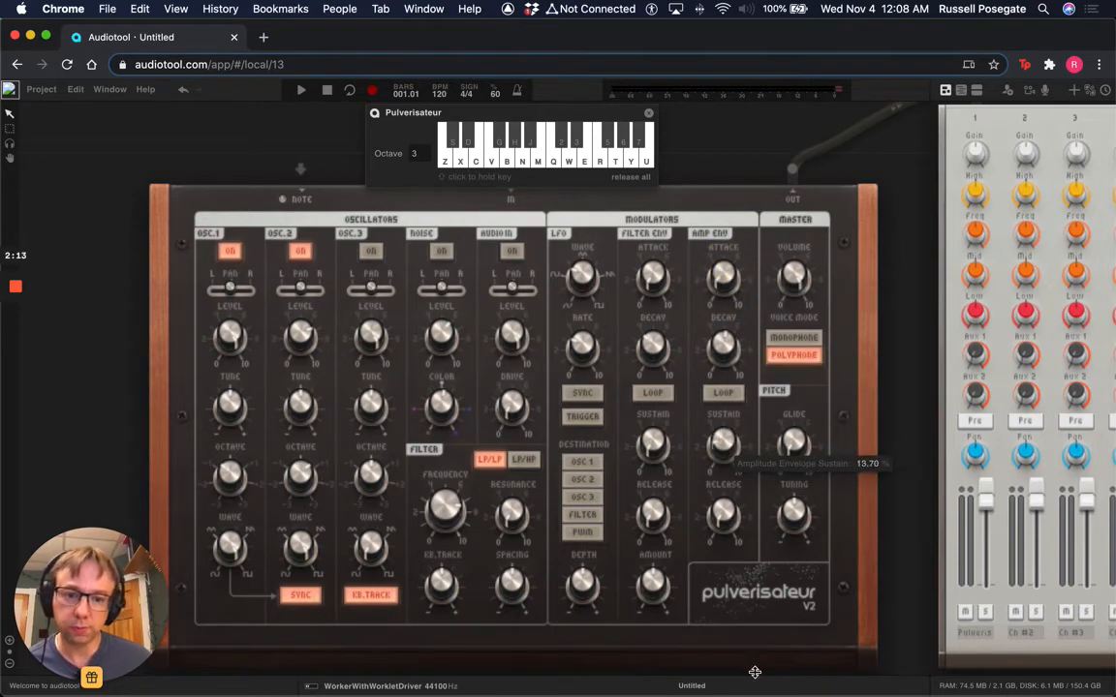
# Lower the amplitude envelope's sustain to about 10.4% and audition it with a few notes.
pyautogui.moveTo(754, 672); pyautogui.dragTo(756, 683)
pyautogui.press('n')
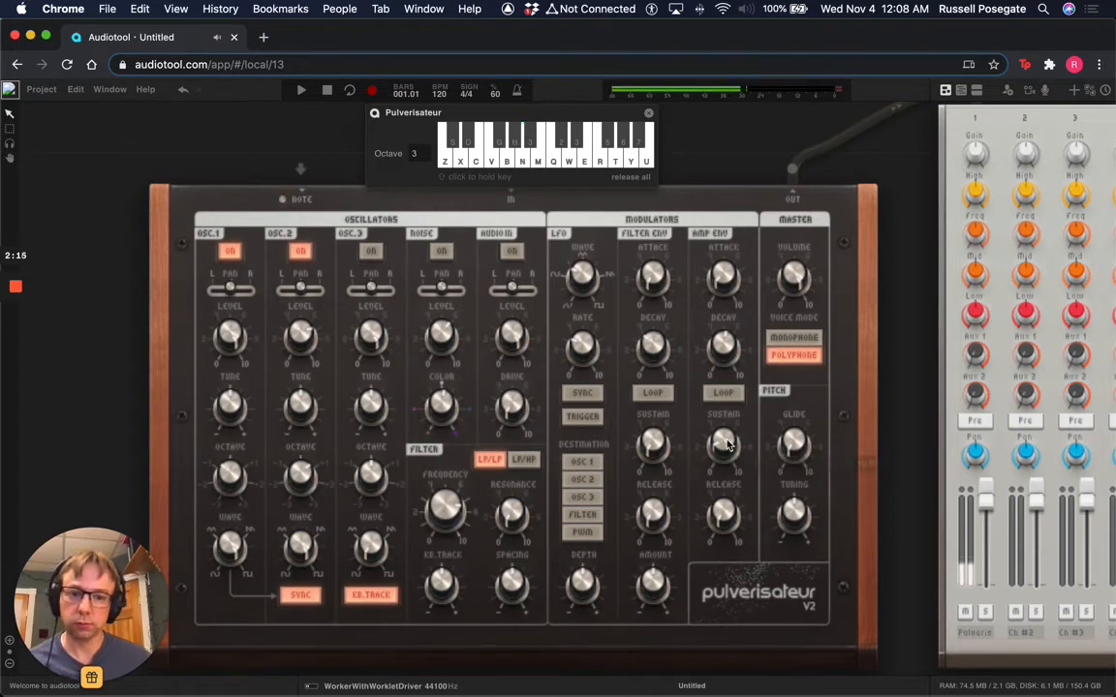
pyautogui.press('n')
pyautogui.press('b')
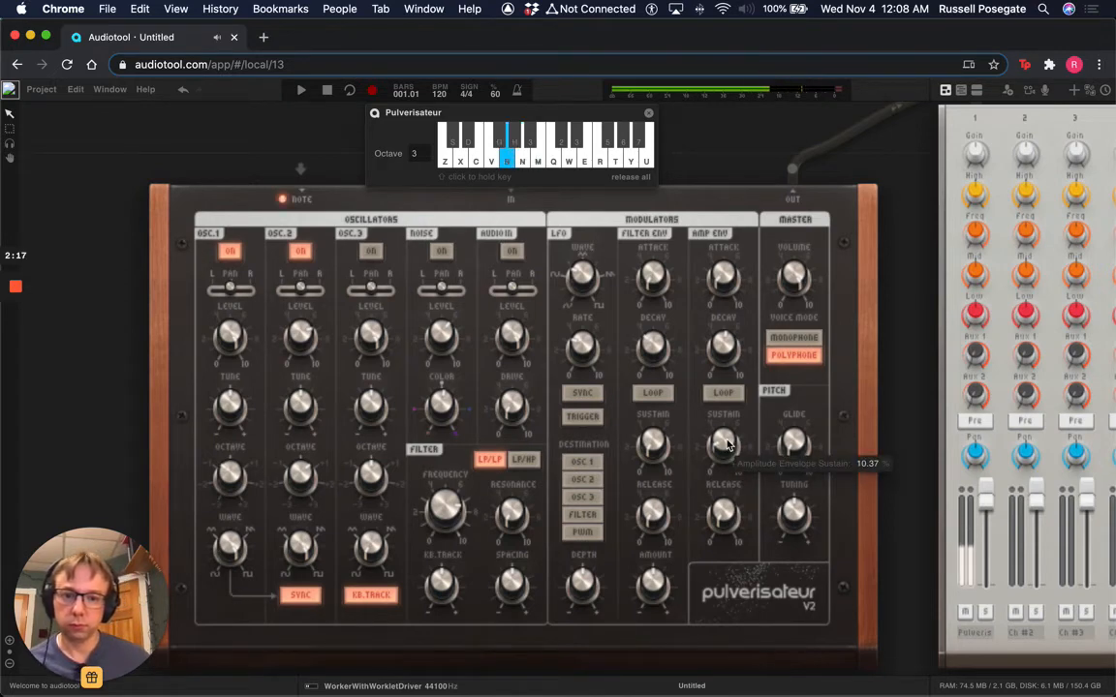
pyautogui.press('c')
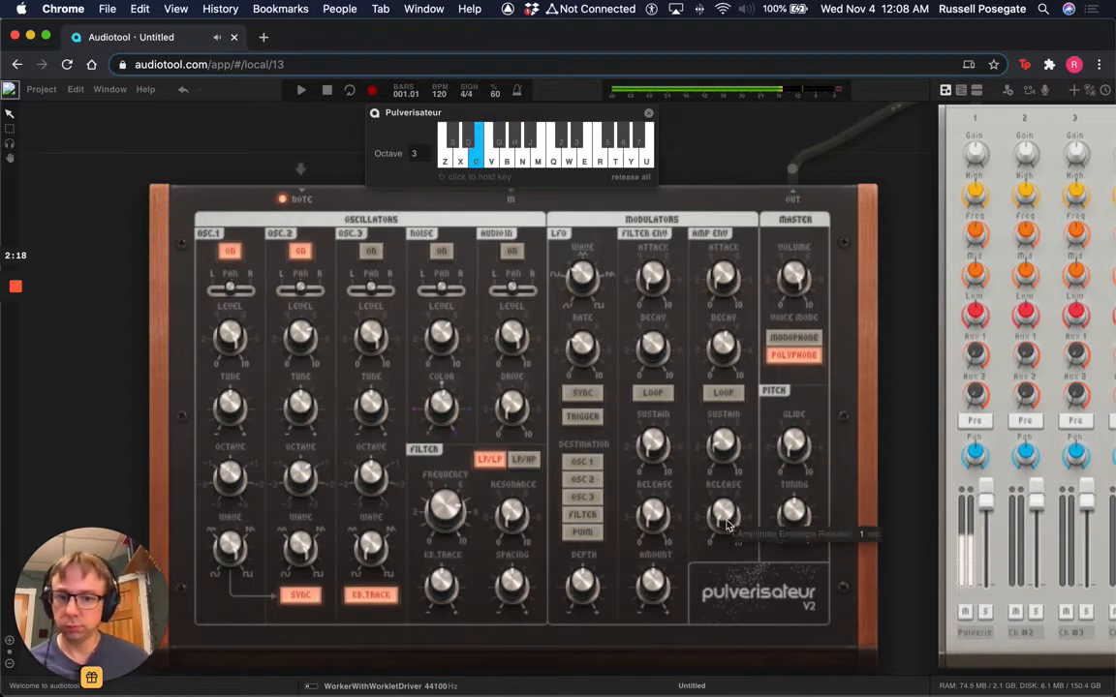
# Raise the amplitude envelope's release to 452 ms and audition it with several notes.
pyautogui.moveTo(727, 523); pyautogui.dragTo(721, 491)
pyautogui.press('b')
pyautogui.press('n')
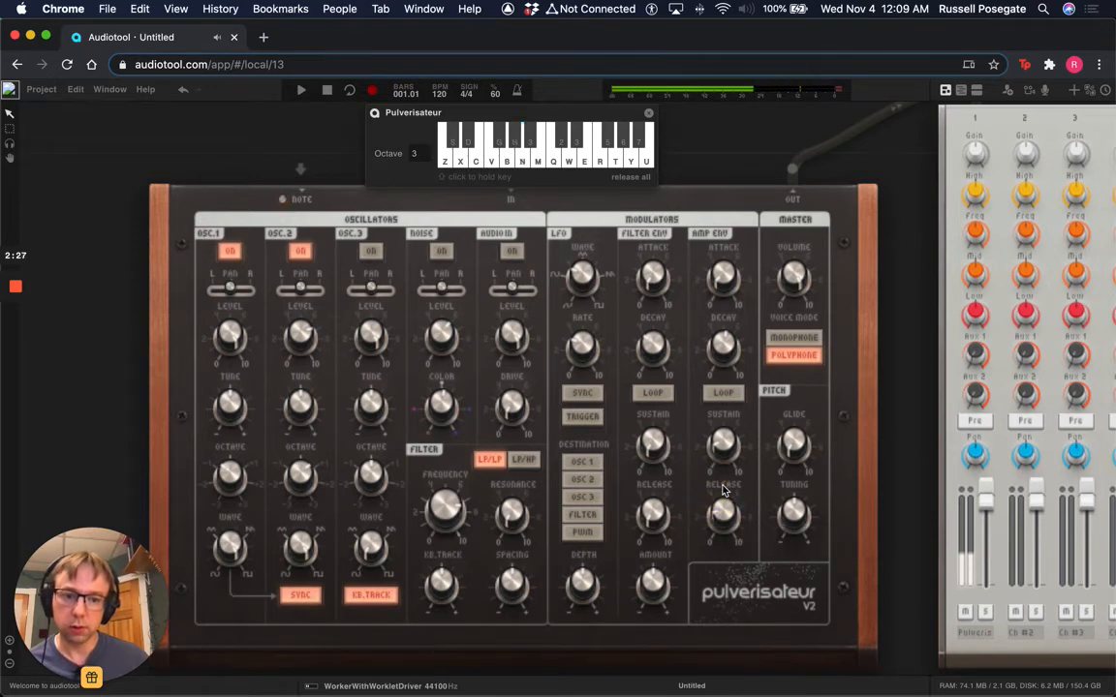
pyautogui.press('b')
pyautogui.press('b')
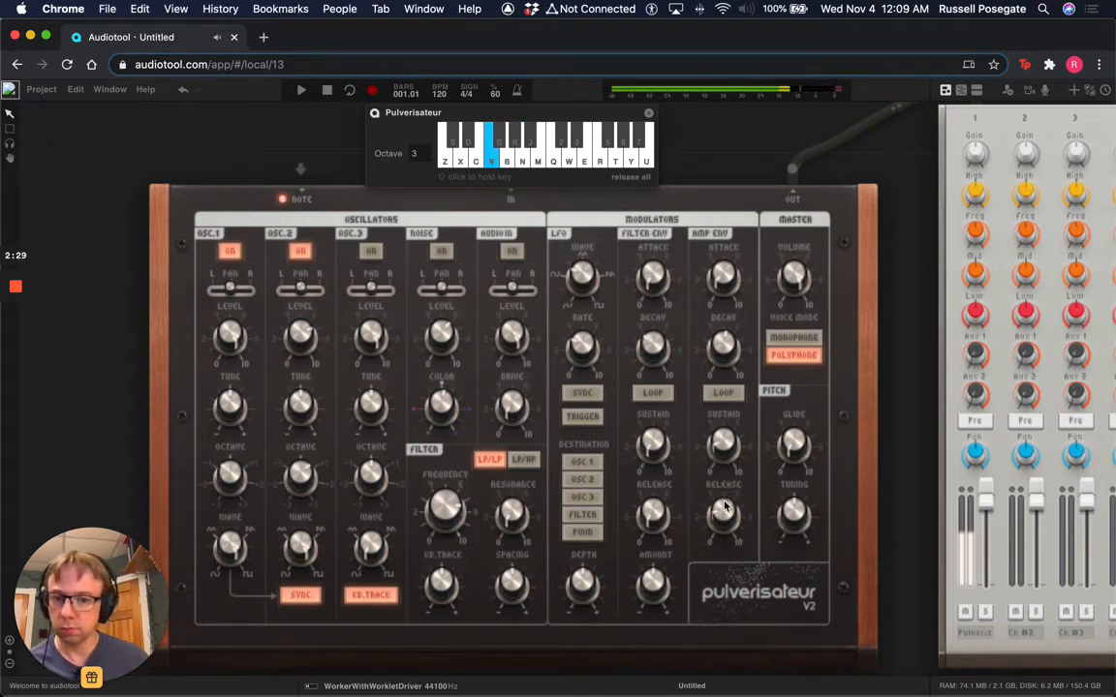
pyautogui.press('v')
pyautogui.press('m')
pyautogui.press('v')
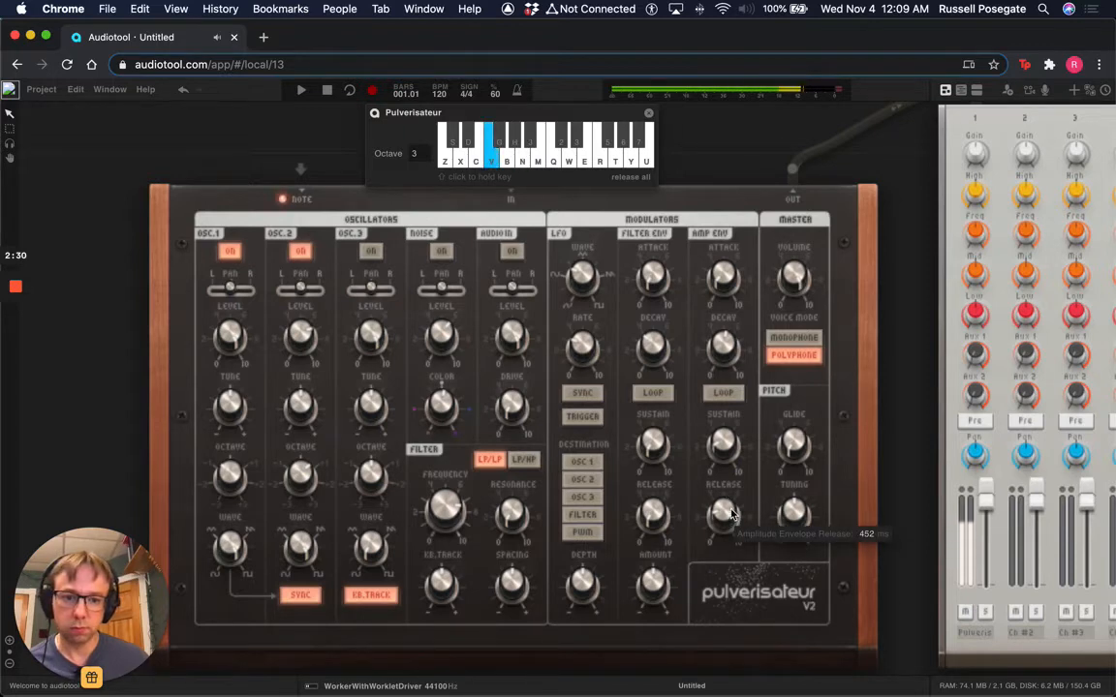
pyautogui.press('b')
pyautogui.press('c')
pyautogui.click(723, 512)
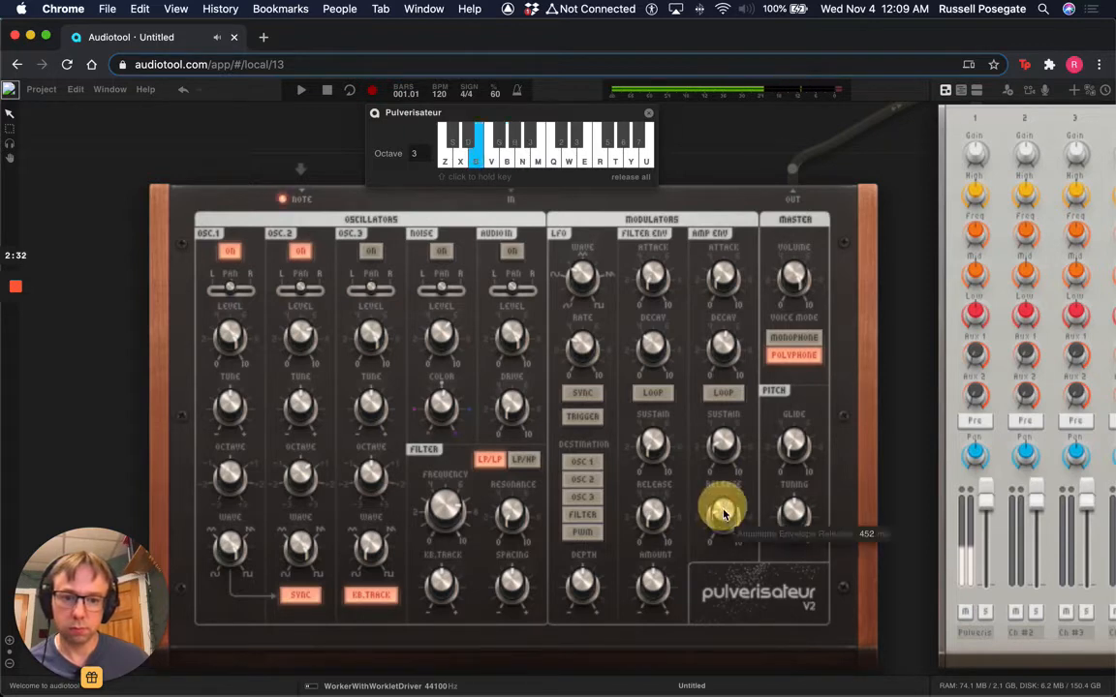
# Switch the voice mode to monophonic and audition it with overlapping notes.
pyautogui.click(786, 344)
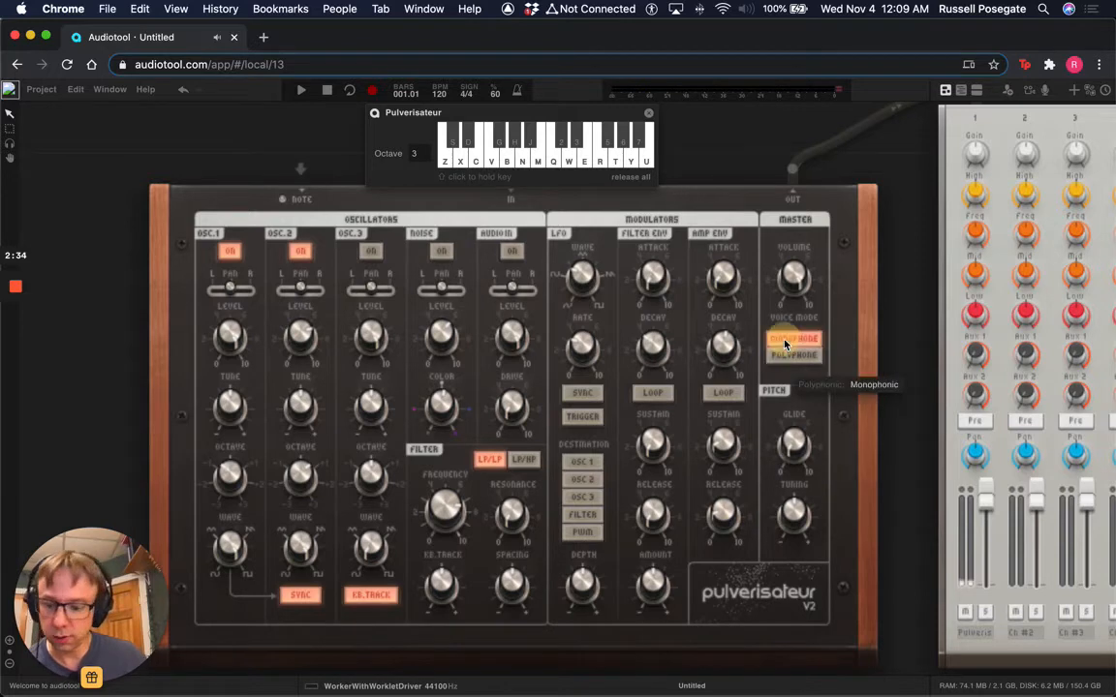
pyautogui.press('c')
pyautogui.press('b')
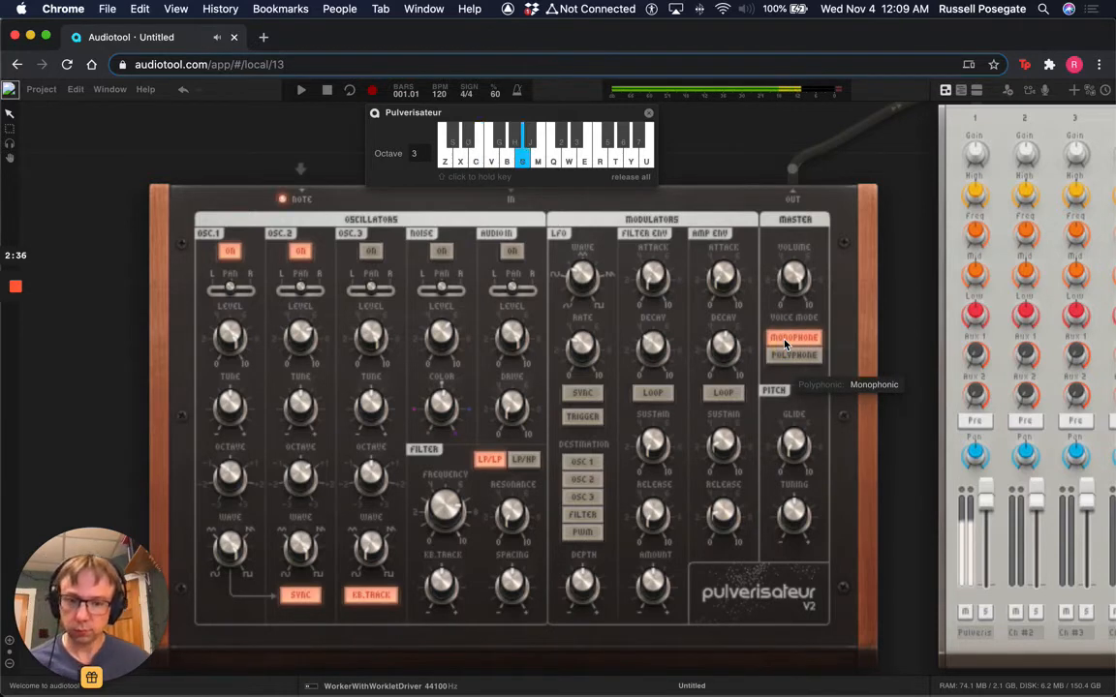
pyautogui.scroll(1, 785, 344)
pyautogui.press('v')
pyautogui.press('c')
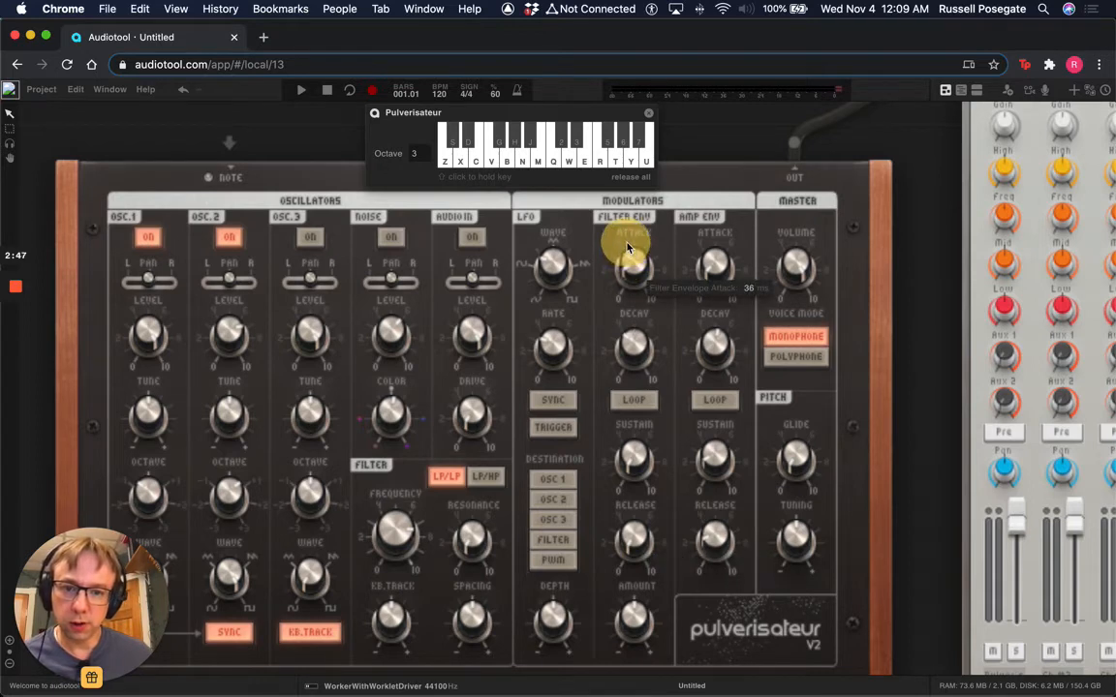
# Raise the filter envelope's amount to 30% while auditioning a descending run of notes.
pyautogui.moveTo(639, 620); pyautogui.dragTo(638, 595)
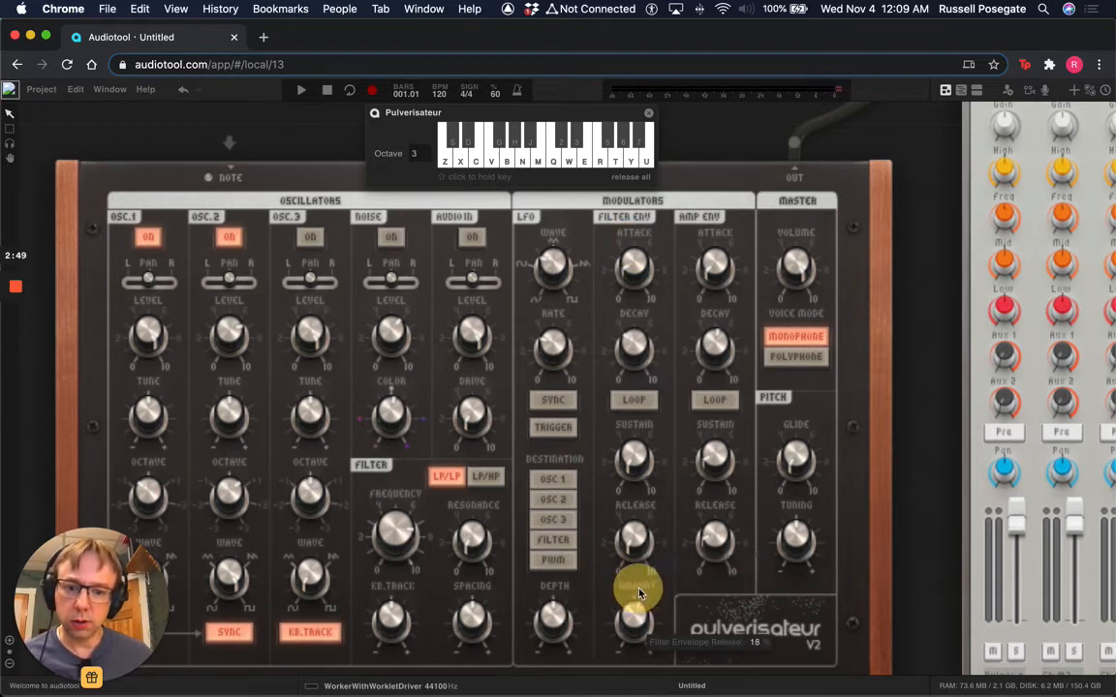
pyautogui.press('n')
pyautogui.press('b')
pyautogui.press('v')
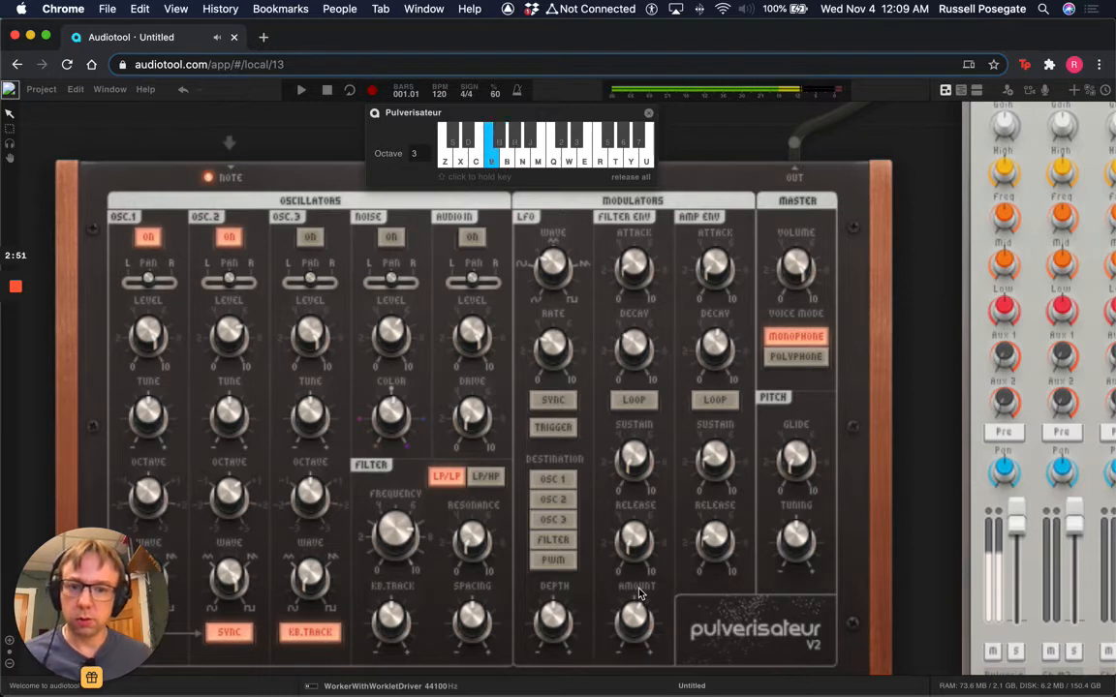
pyautogui.press('c')
pyautogui.moveTo(636, 619); pyautogui.dragTo(637, 600)
pyautogui.press('n')
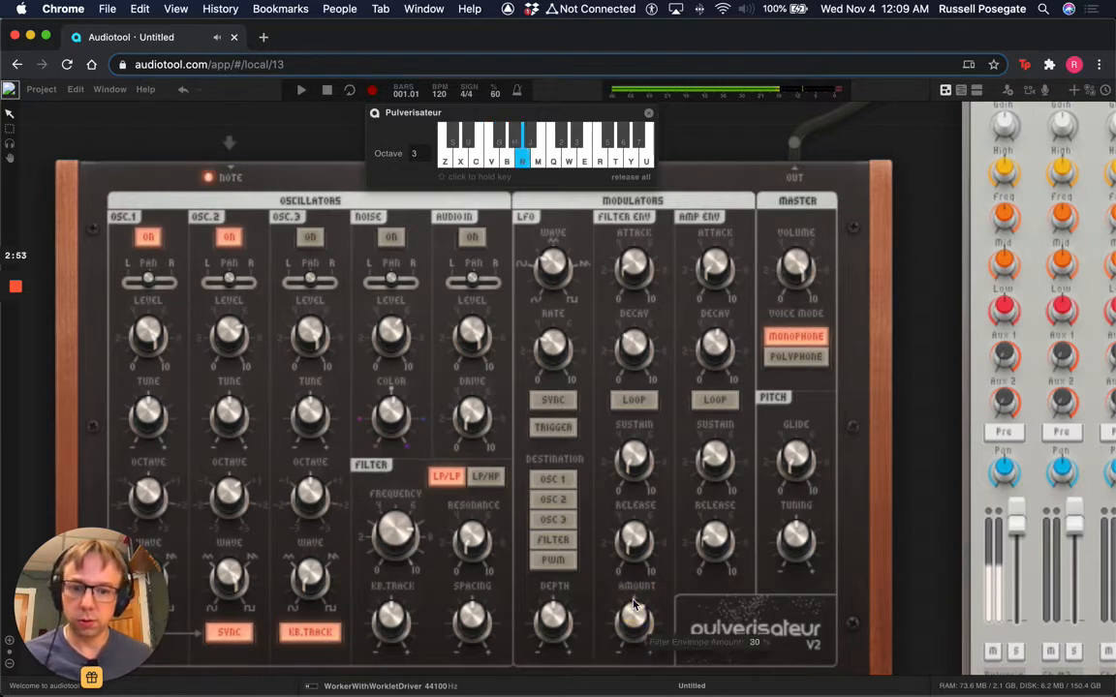
pyautogui.press('b')
pyautogui.press('v')
pyautogui.press('c')
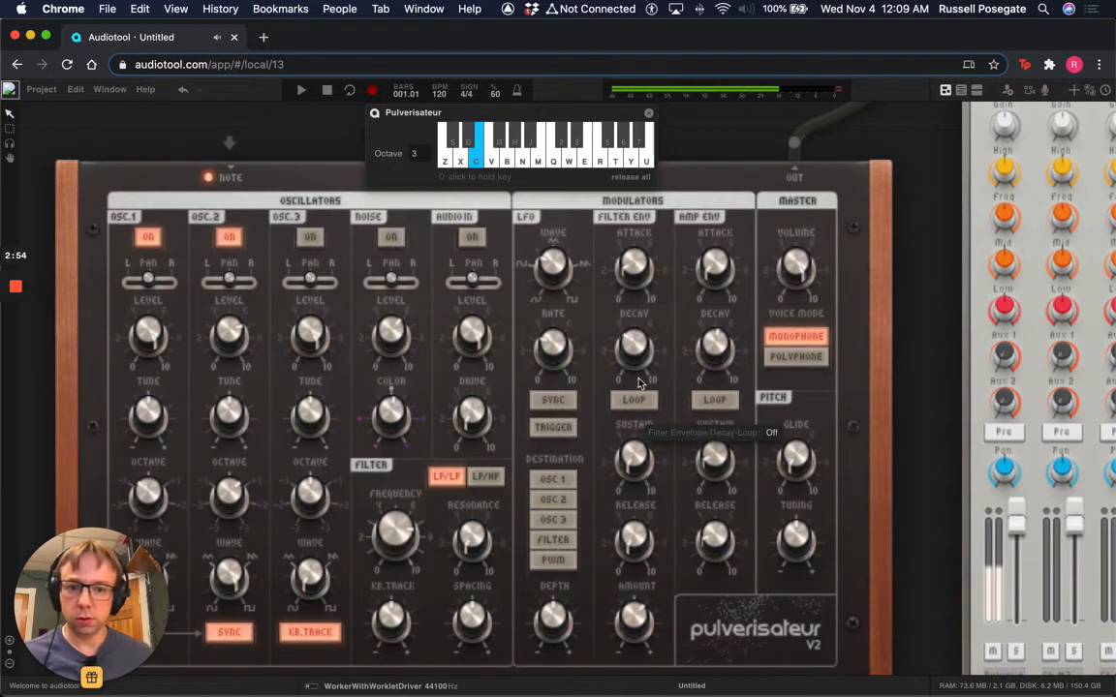
# Adjust the filter envelope's decay and sustain while playing descending notes.
pyautogui.press('n')
pyautogui.press('b')
pyautogui.press('v')
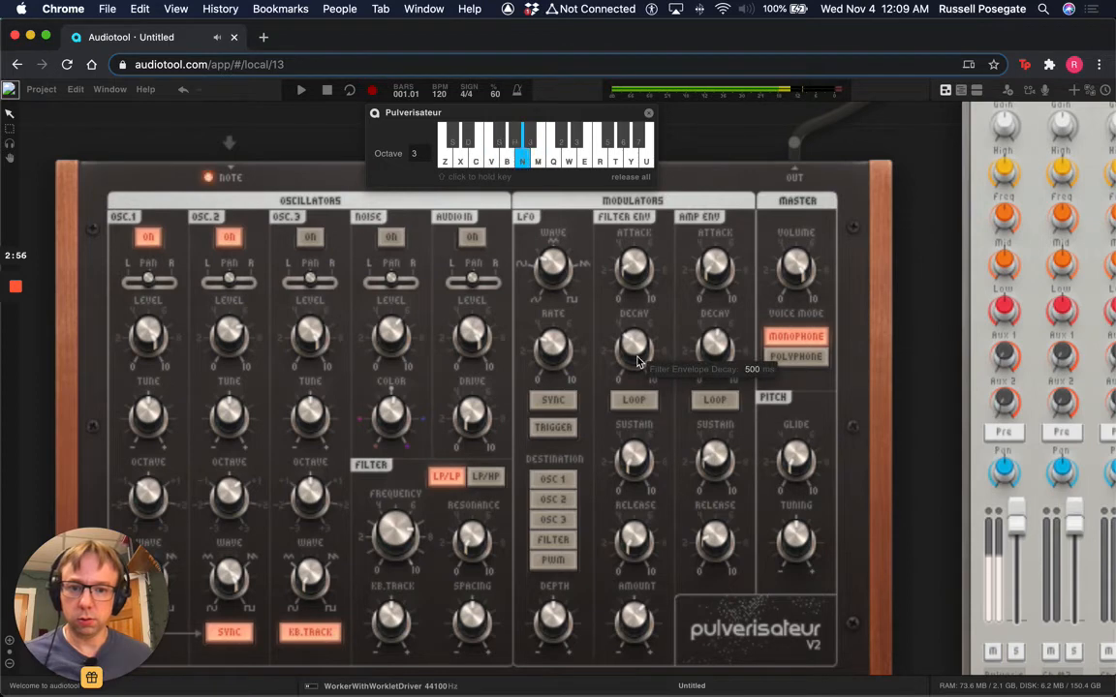
pyautogui.press('c')
pyautogui.moveTo(632, 351); pyautogui.dragTo(633, 334)
pyautogui.press('n')
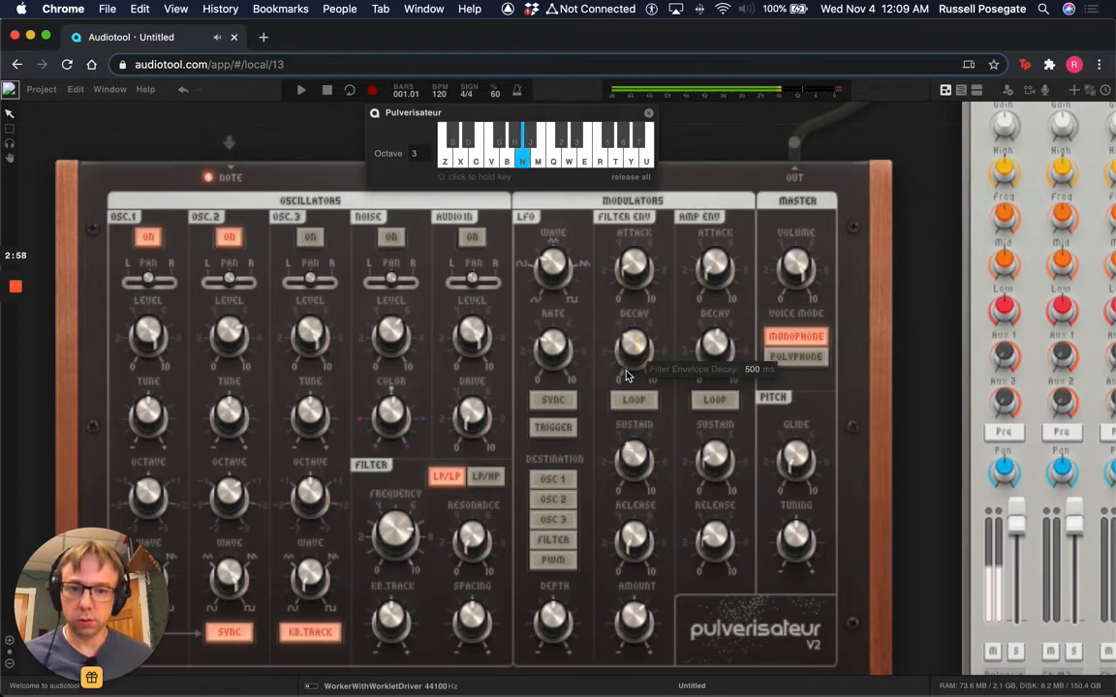
pyautogui.moveTo(636, 496); pyautogui.dragTo(636, 495)
pyautogui.press('b')
pyautogui.press('v')
pyautogui.press('c')
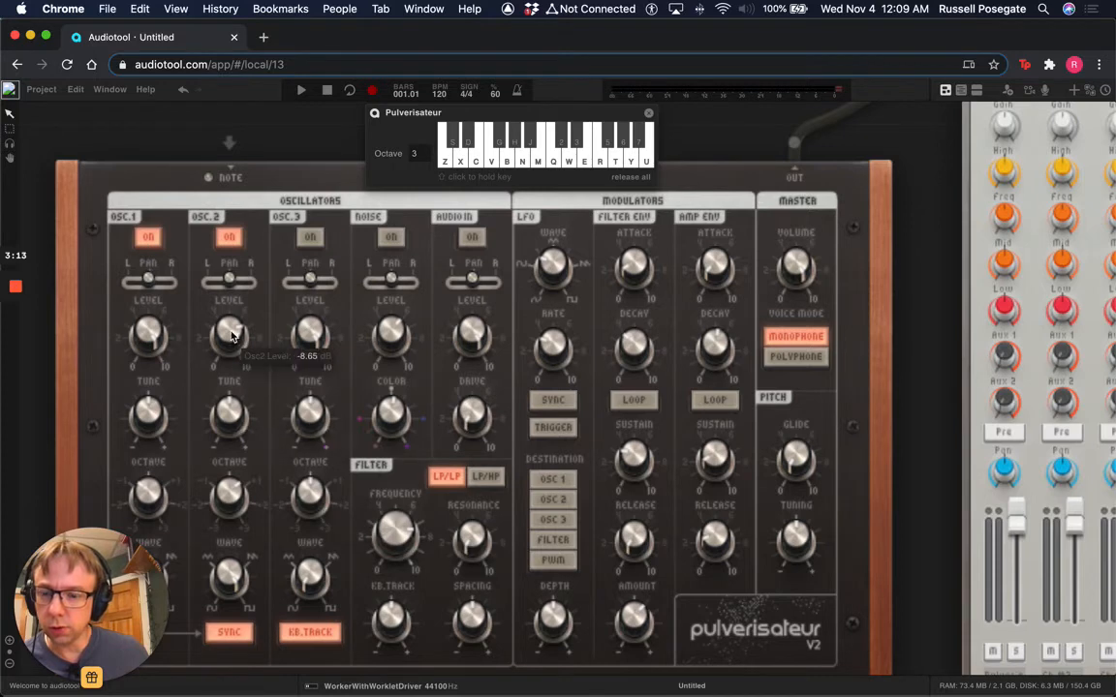
# Try octave -2 on oscillator 1 and octave 0 on oscillator 2 with a few notes, and restore both octaves.
pyautogui.press('n')
pyautogui.press('b')
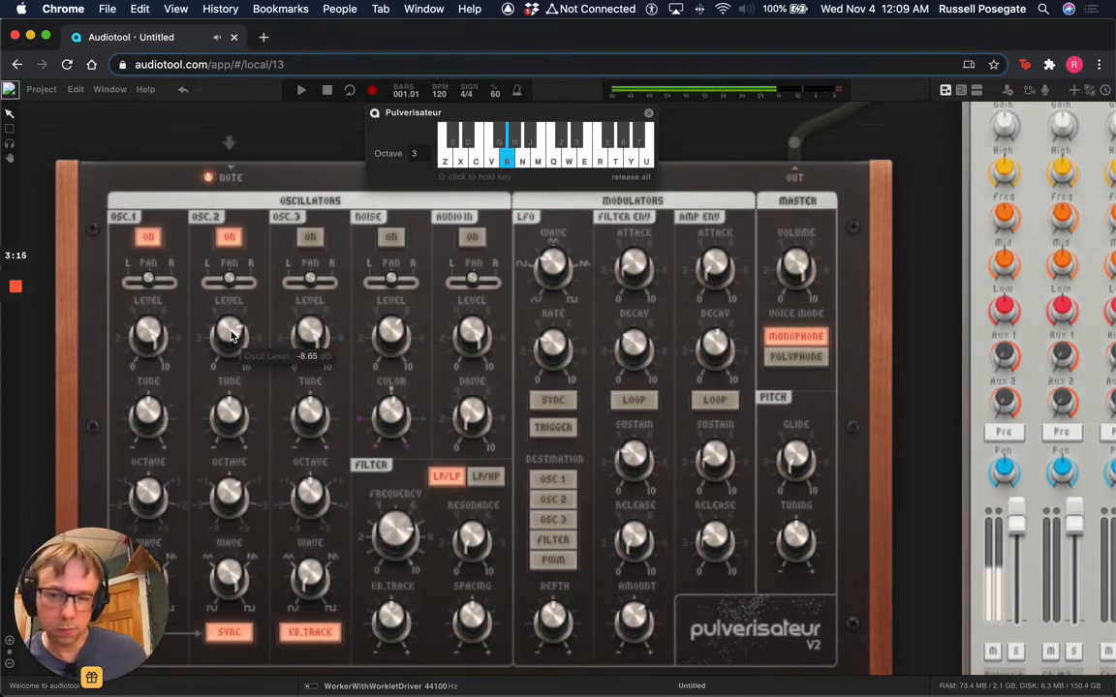
pyautogui.press('v')
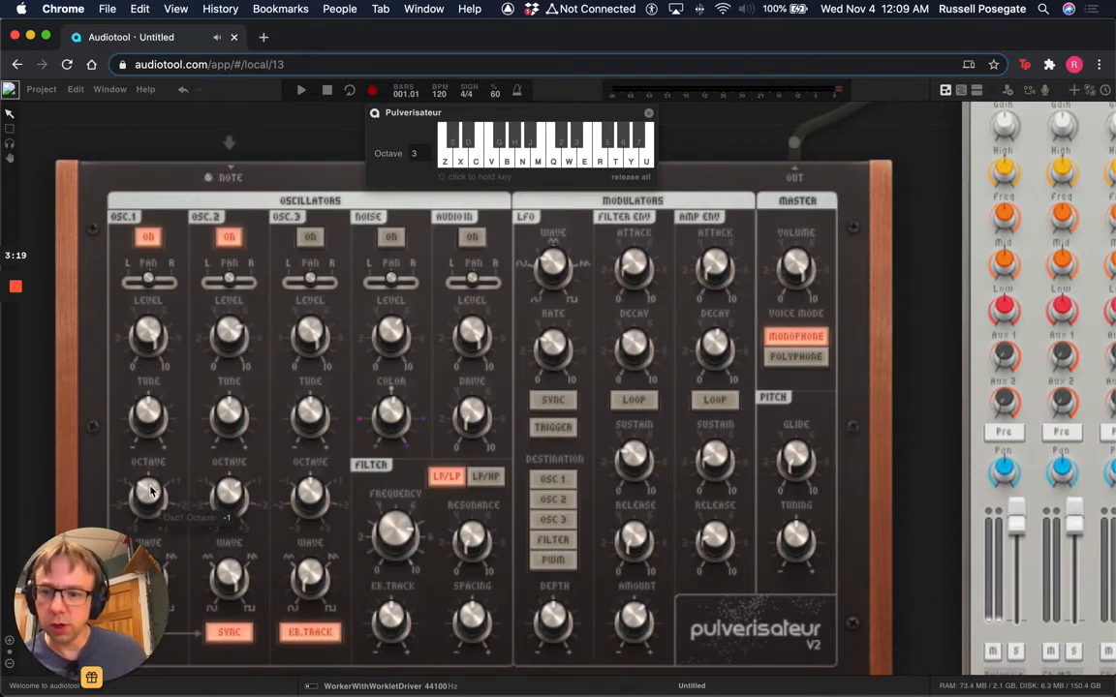
pyautogui.moveTo(151, 497); pyautogui.dragTo(152, 528)
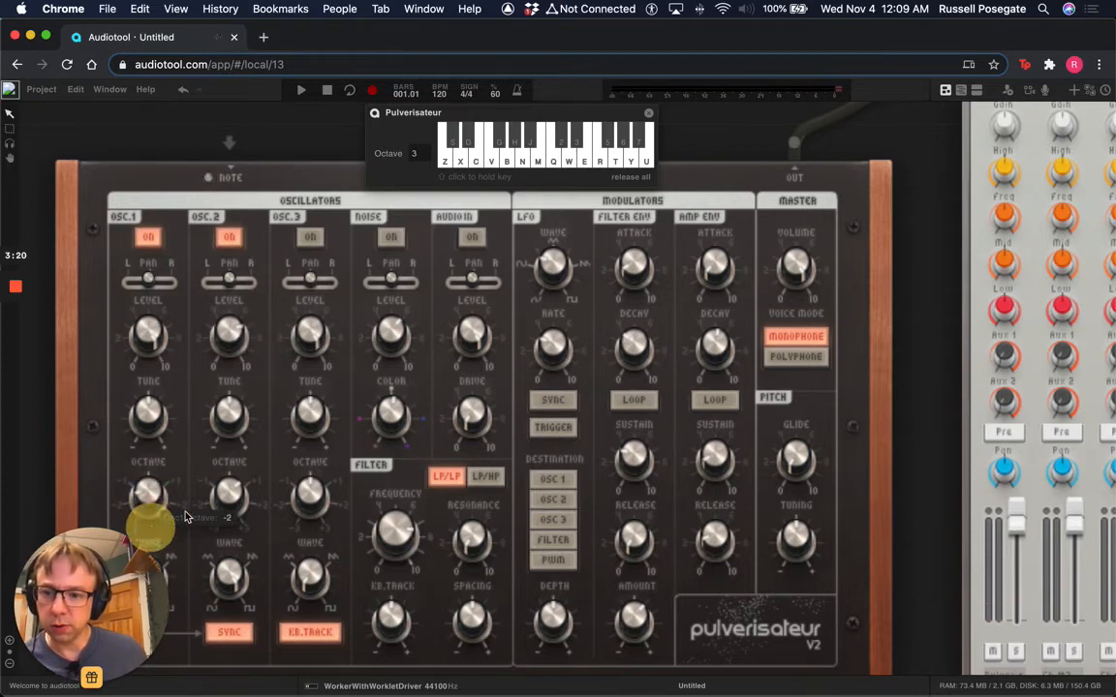
pyautogui.moveTo(227, 494); pyautogui.dragTo(227, 528)
pyautogui.press('c')
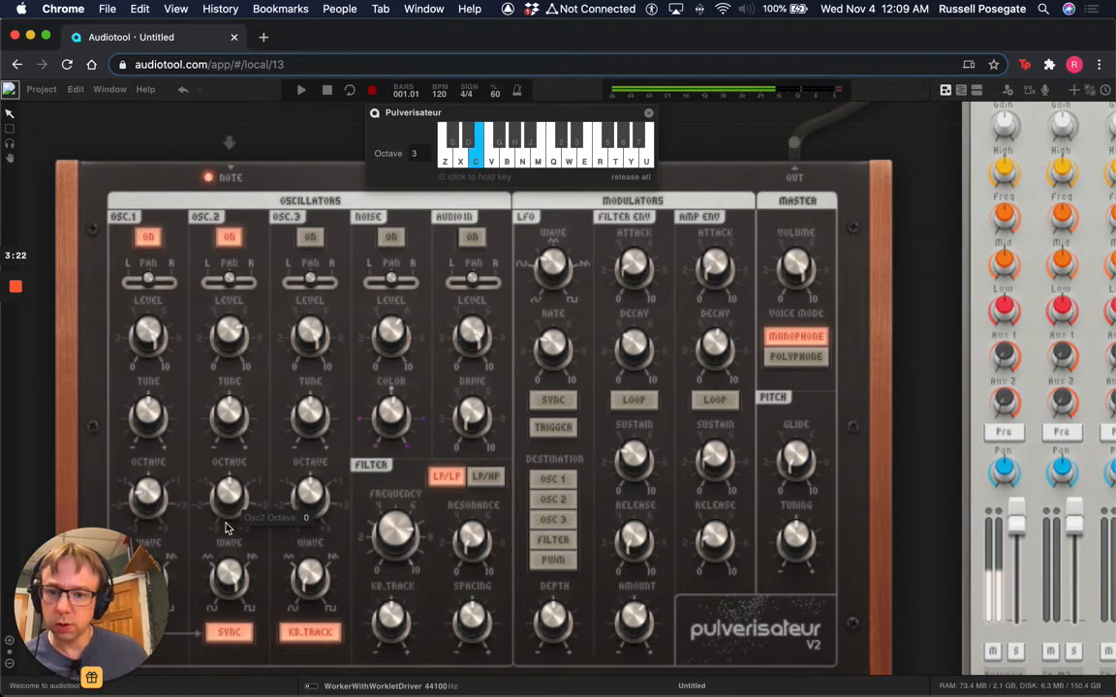
pyautogui.press('v')
pyautogui.press('b')
pyautogui.press('n')
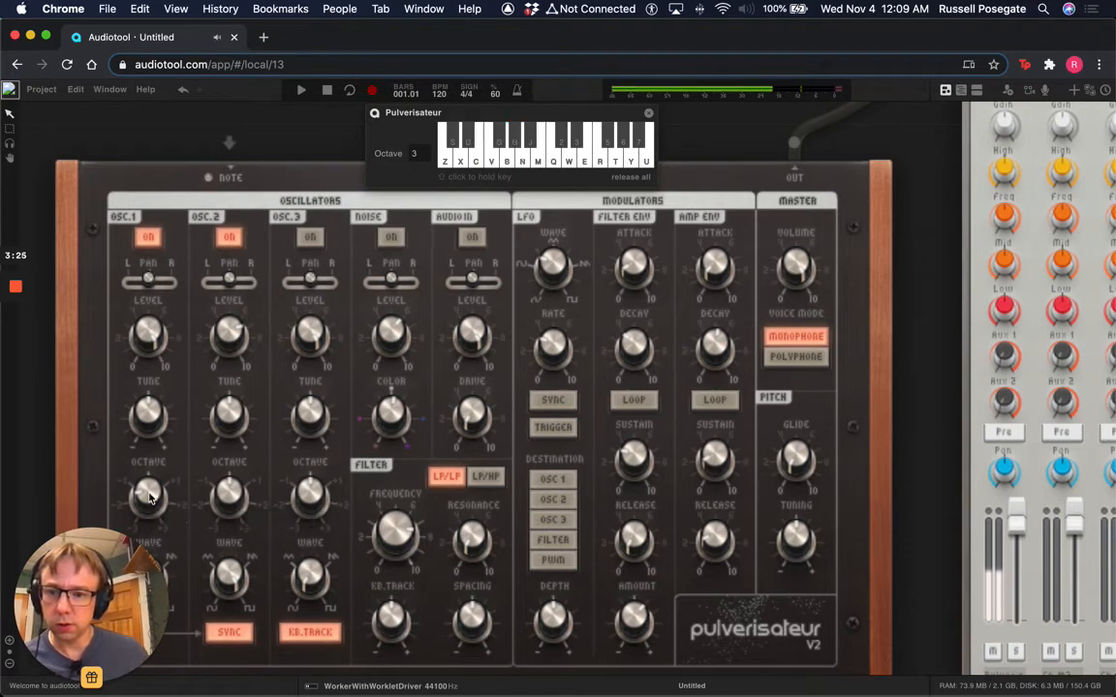
pyautogui.moveTo(147, 491); pyautogui.dragTo(149, 456)
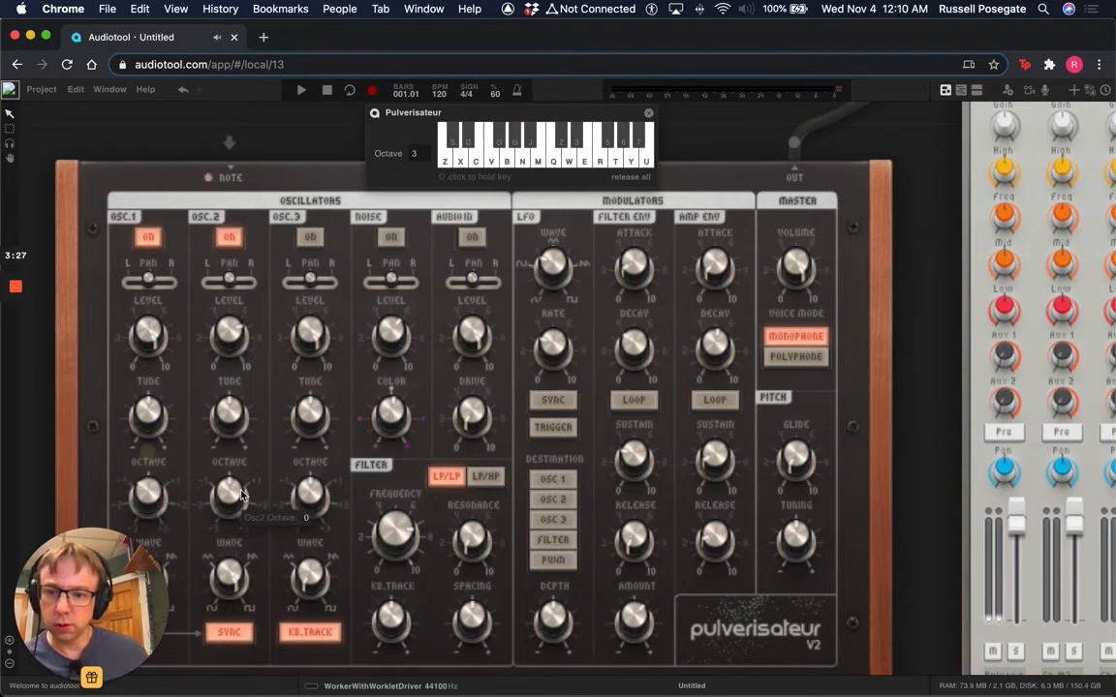
pyautogui.moveTo(232, 494); pyautogui.dragTo(235, 455)
# Switch on oscillator 3, set its octave to -2 and audition it with a few notes.
pyautogui.click(308, 236)
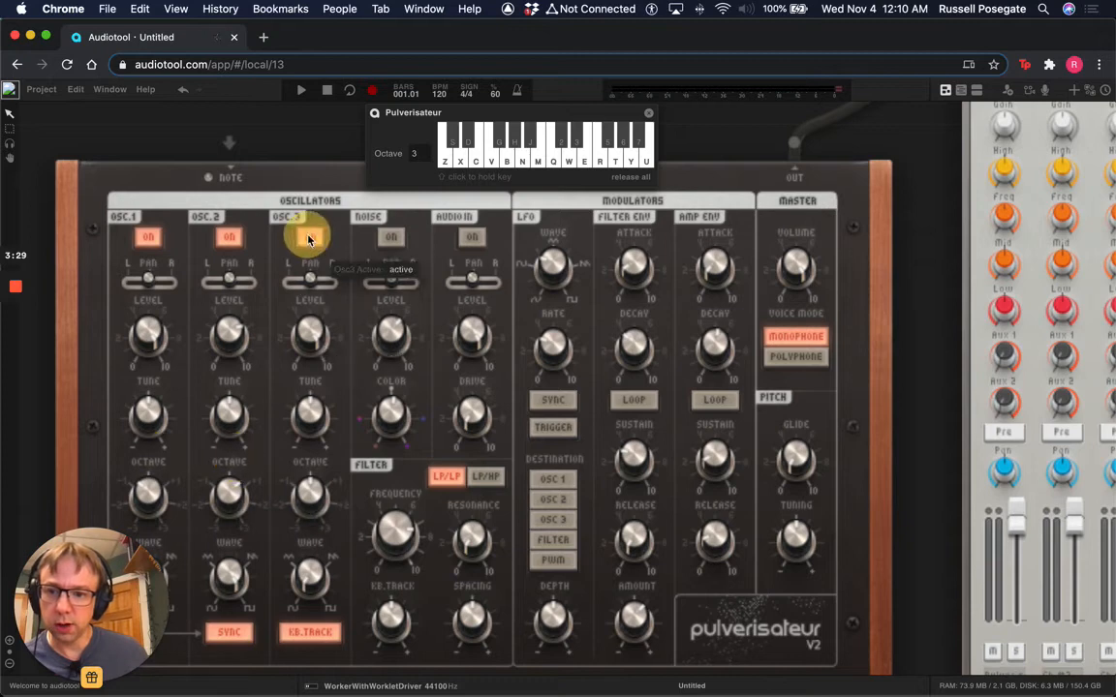
pyautogui.moveTo(310, 596); pyautogui.dragTo(307, 492)
pyautogui.press('v')
pyautogui.press('v')
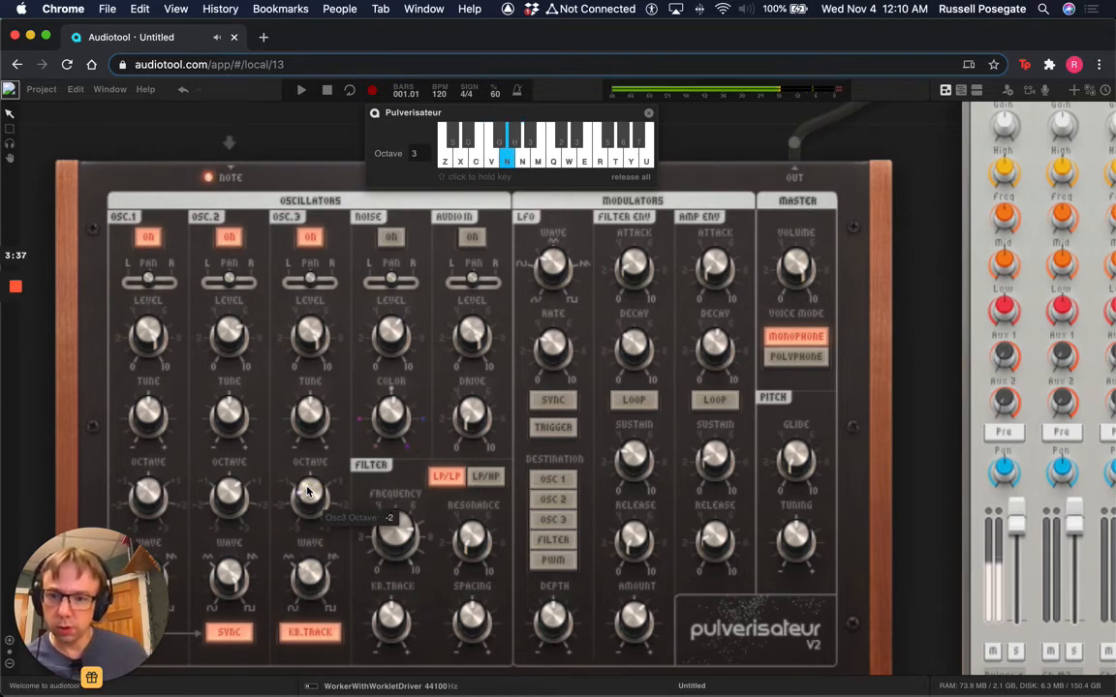
pyautogui.press('c')
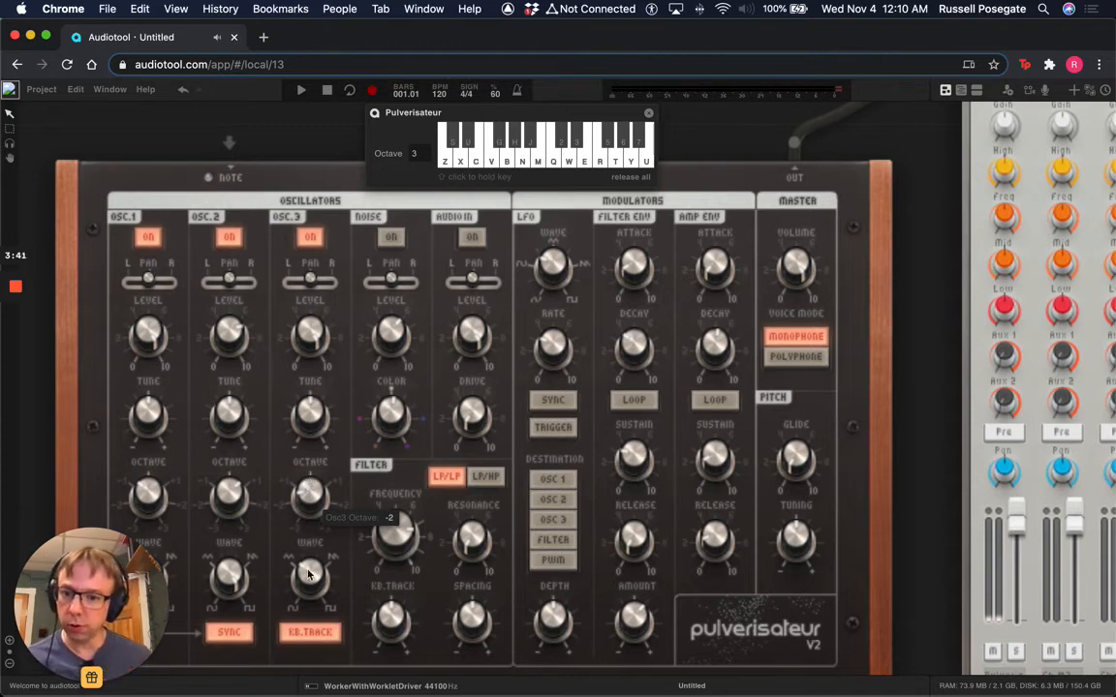
# Change oscillator 3's waveform and audition the sound with descending notes.
pyautogui.moveTo(309, 572); pyautogui.dragTo(325, 350)
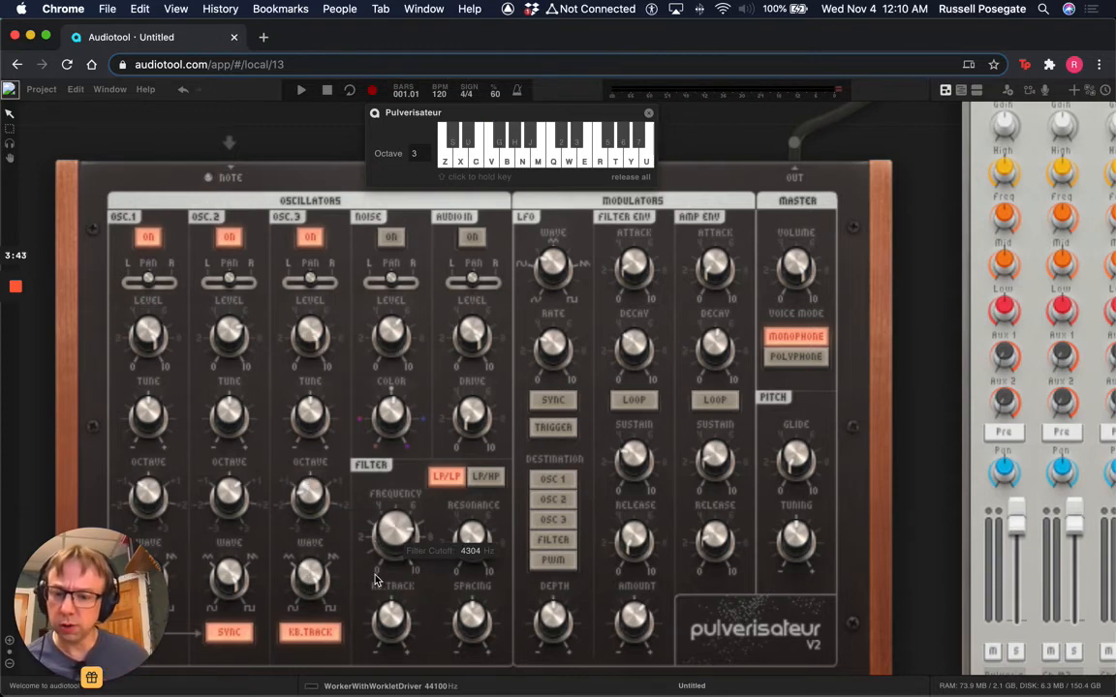
pyautogui.press('b')
pyautogui.press('v')
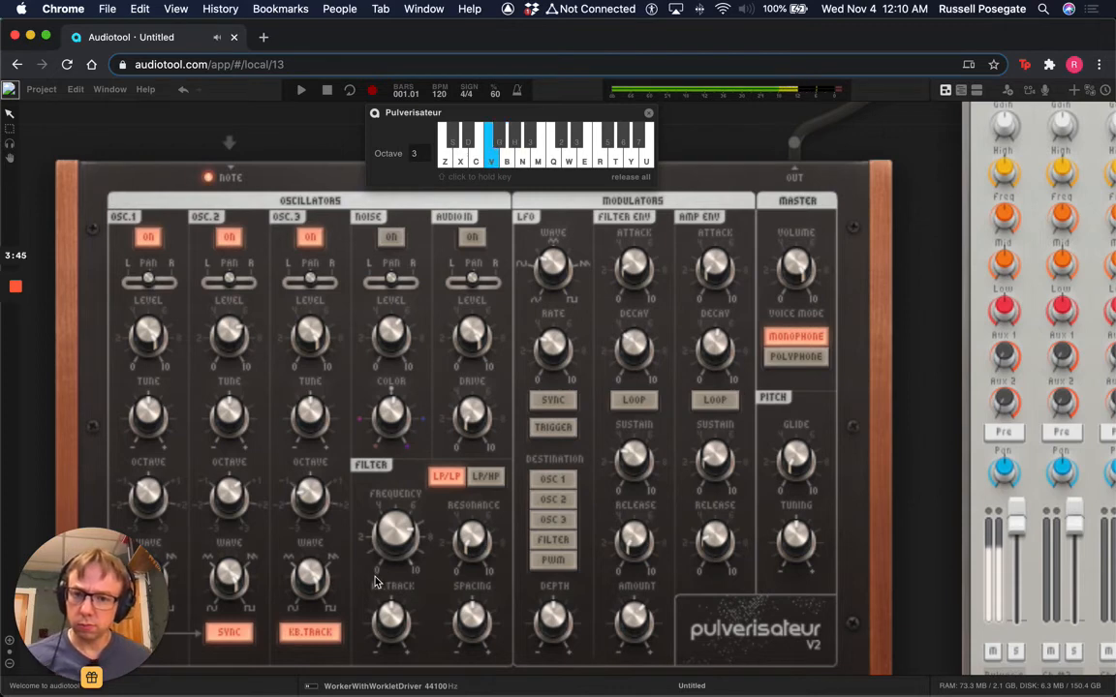
pyautogui.press('c')
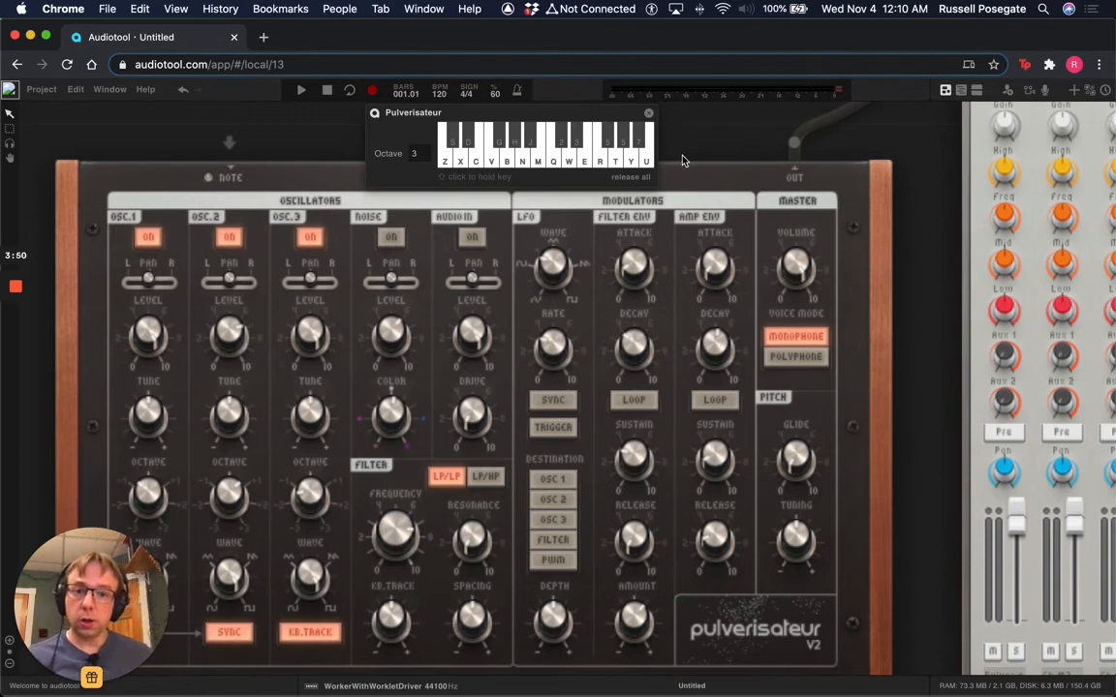
pyautogui.press('n')
pyautogui.press('b')
pyautogui.press('v')
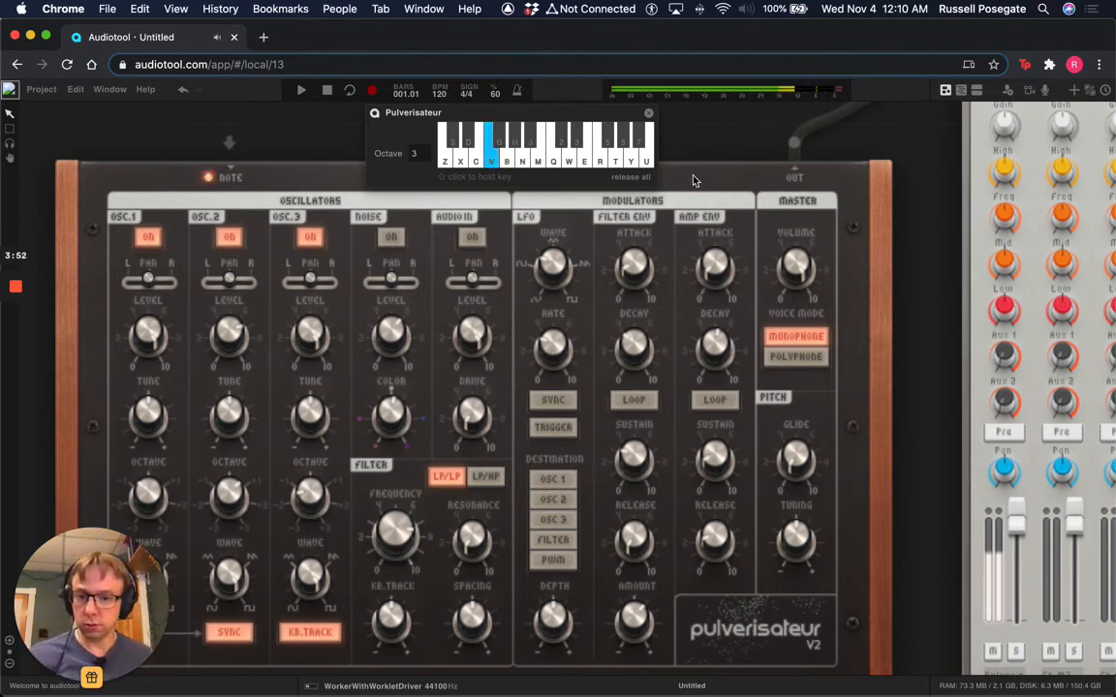
pyautogui.press('c')
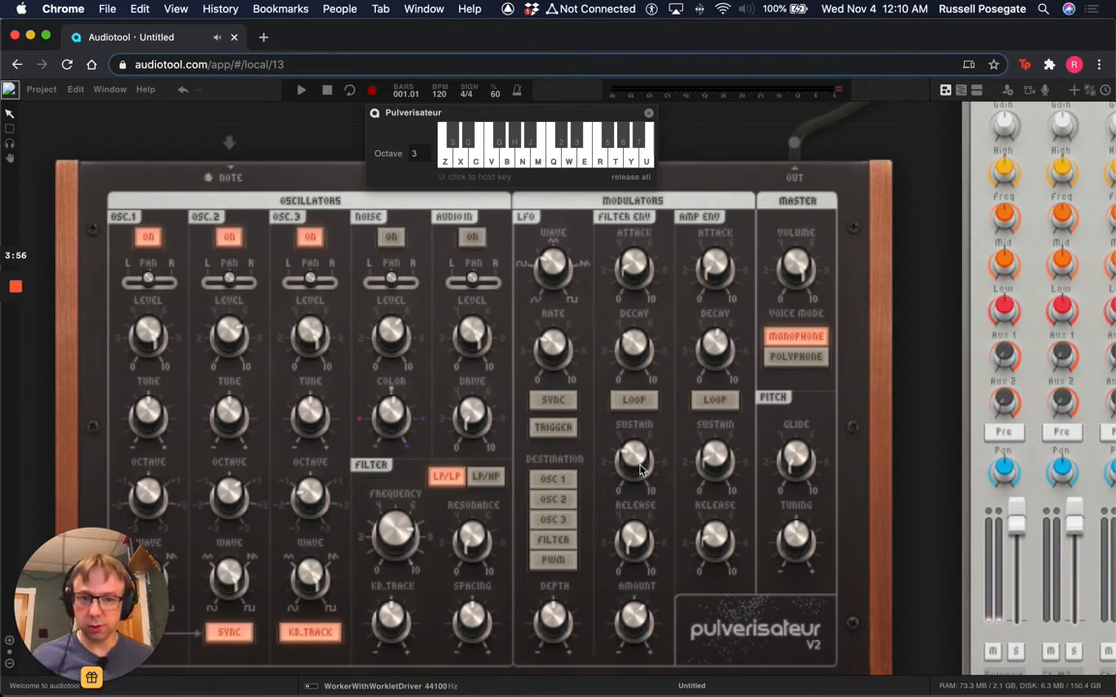
# Lower the filter envelope's sustain to about 13.56% and audition it with a few notes.
pyautogui.moveTo(630, 460); pyautogui.dragTo(627, 486)
pyautogui.press('n')
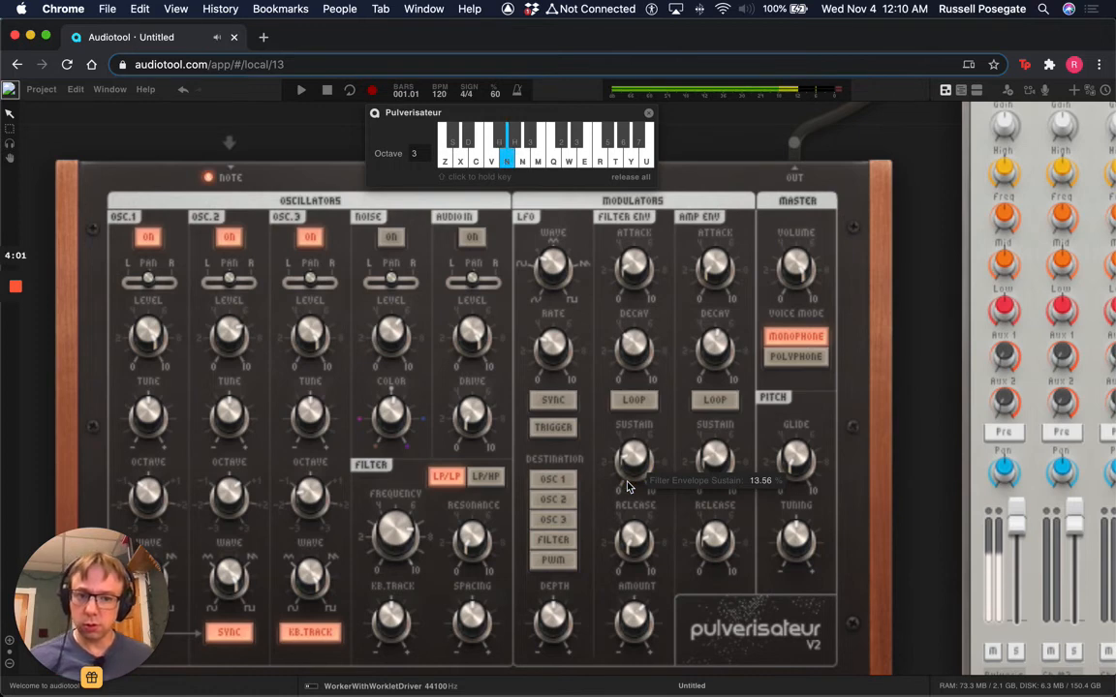
pyautogui.press('c')
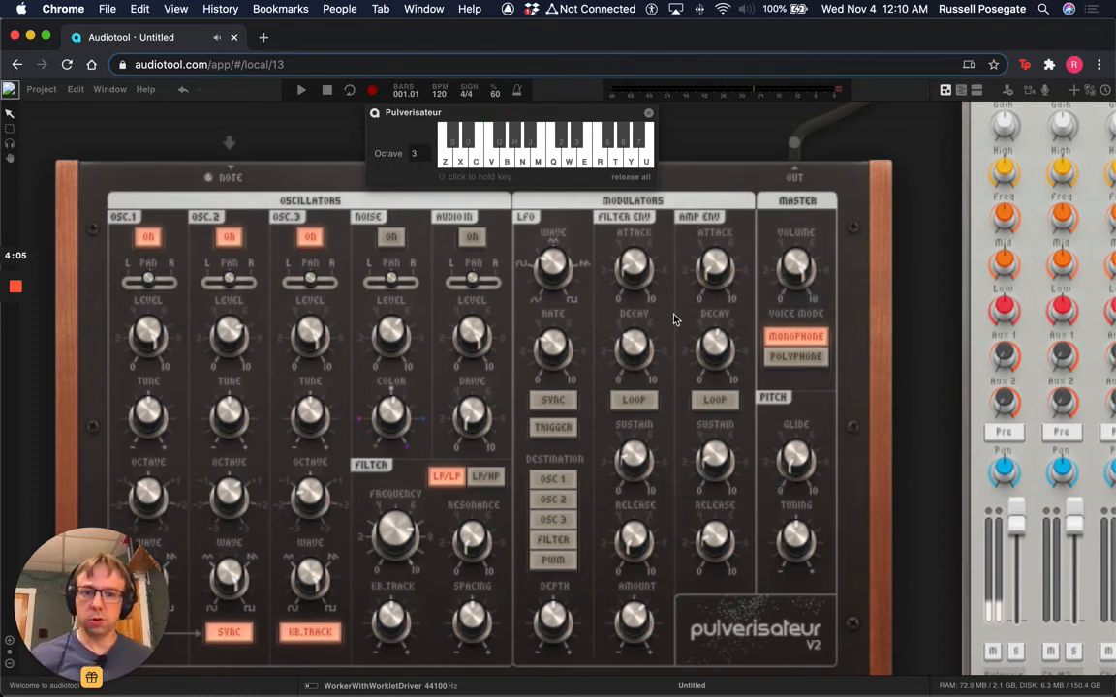
# Save the Pulverisateur's settings as a preset named "Fattest Bass rjp".
pyautogui.rightClick(691, 177)
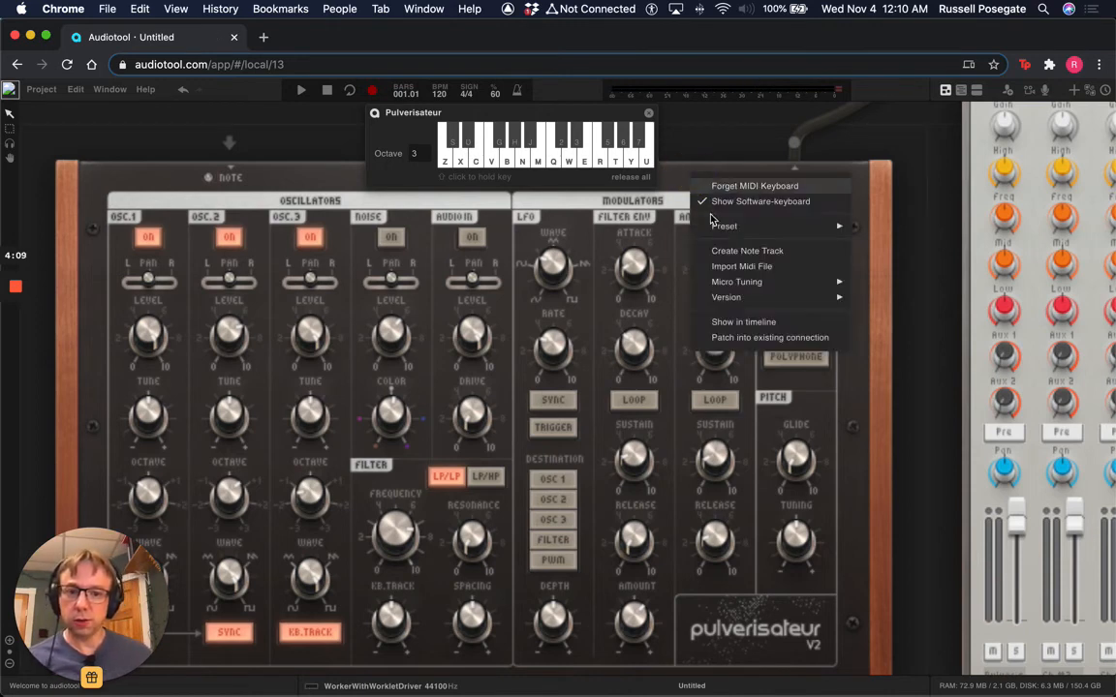
pyautogui.moveTo(789, 226)
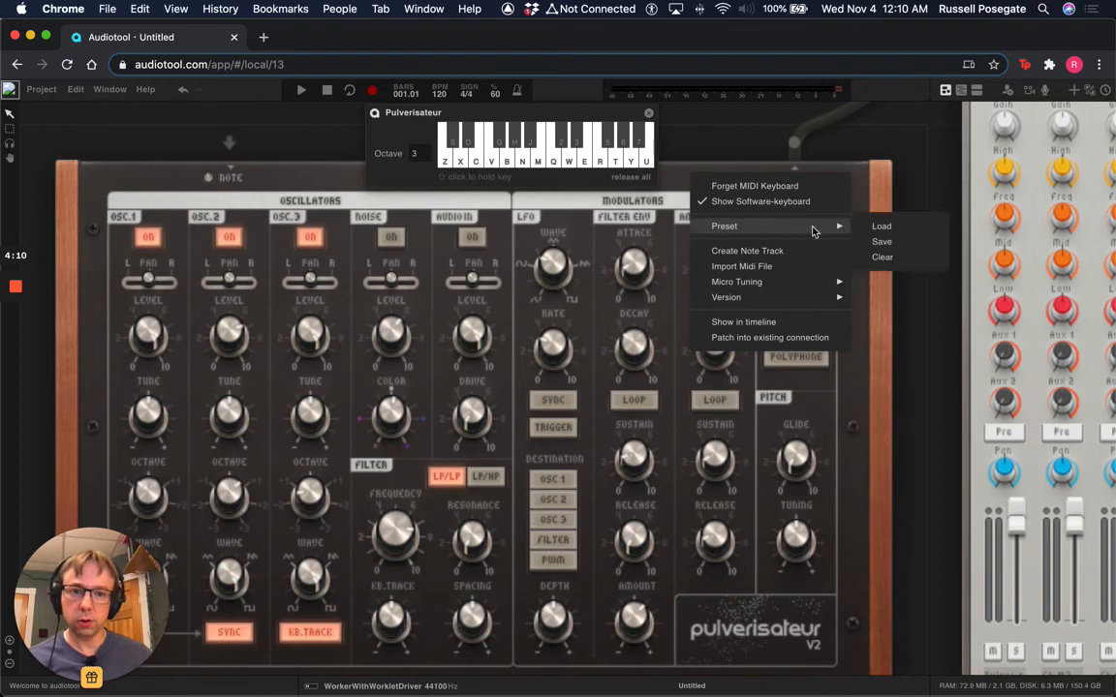
pyautogui.click(882, 241)
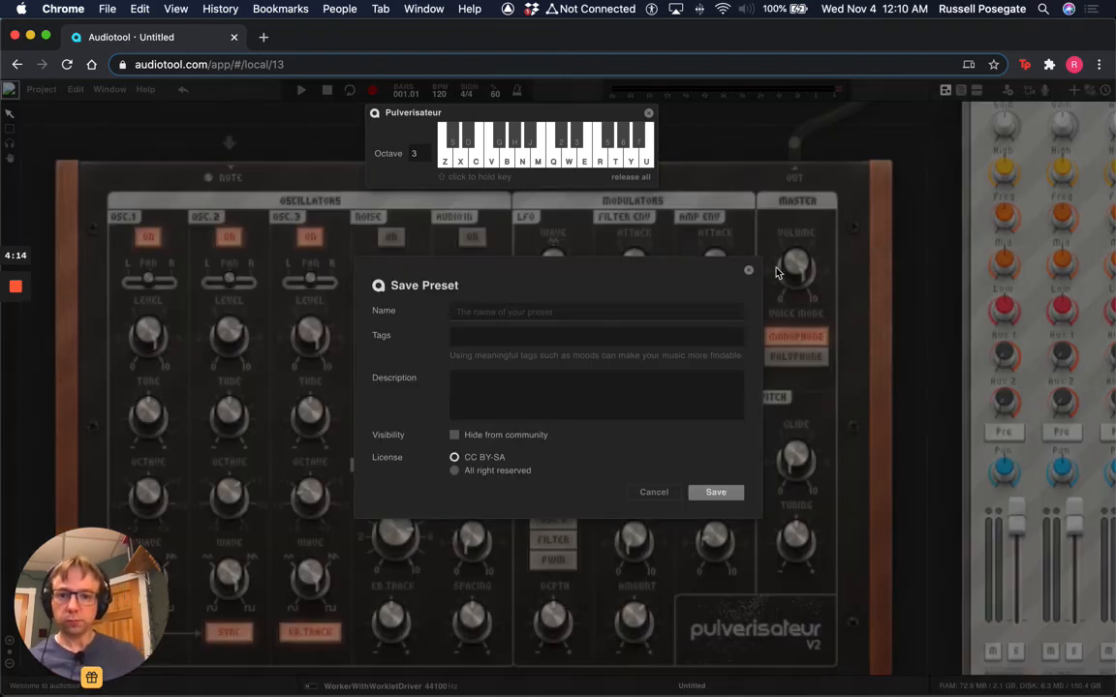
pyautogui.write('Fattest Bass rip')
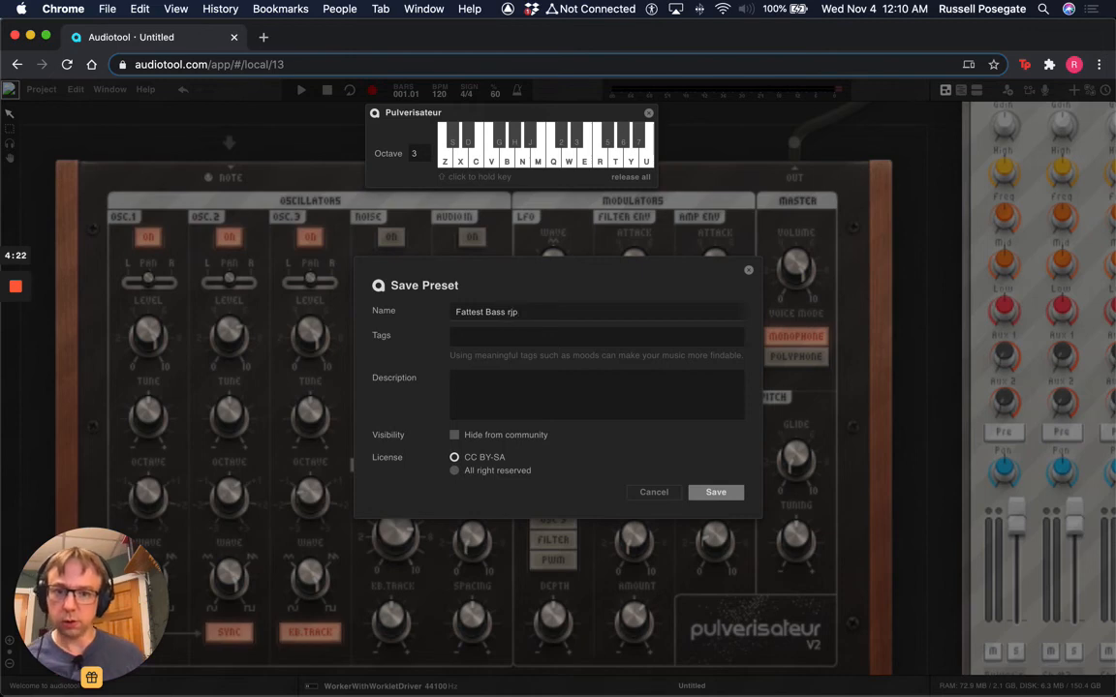
pyautogui.click(717, 493)
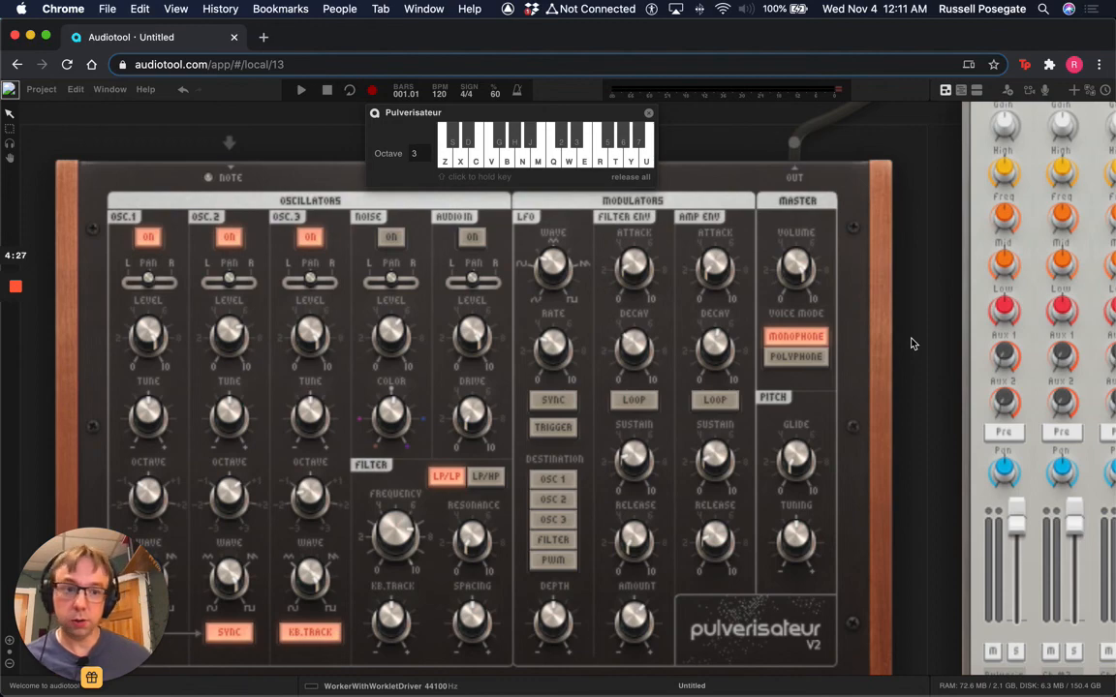
# Open the preset library and show only the account's own presets.
pyautogui.scroll(-10, 914, 344)
pyautogui.click(1075, 99)
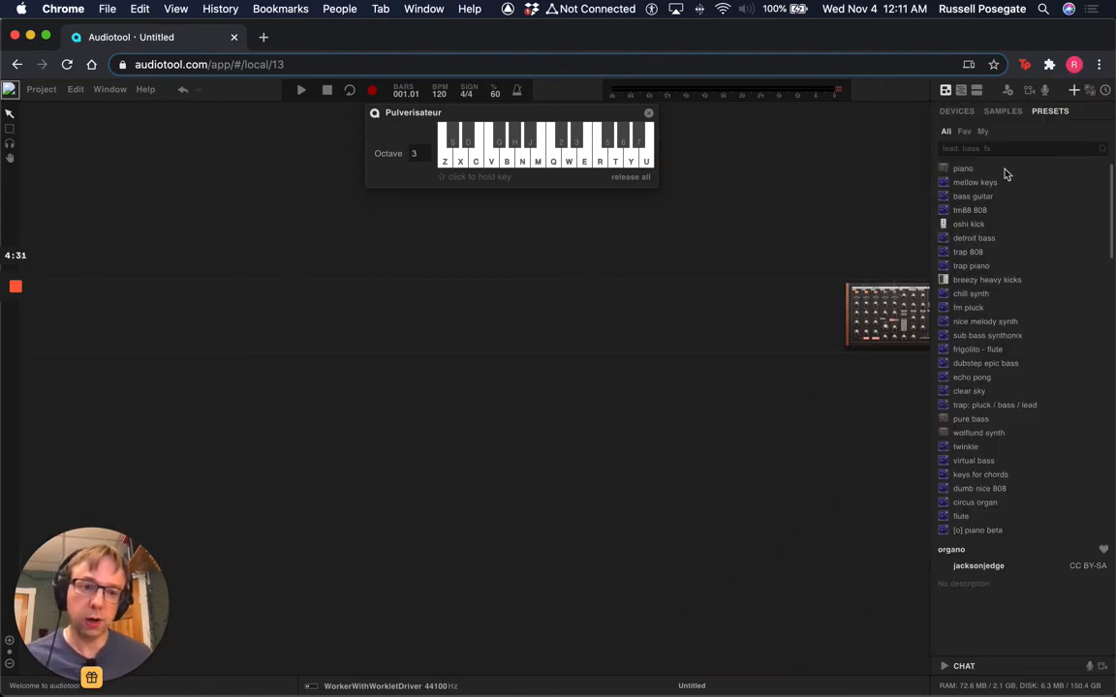
pyautogui.click(982, 131)
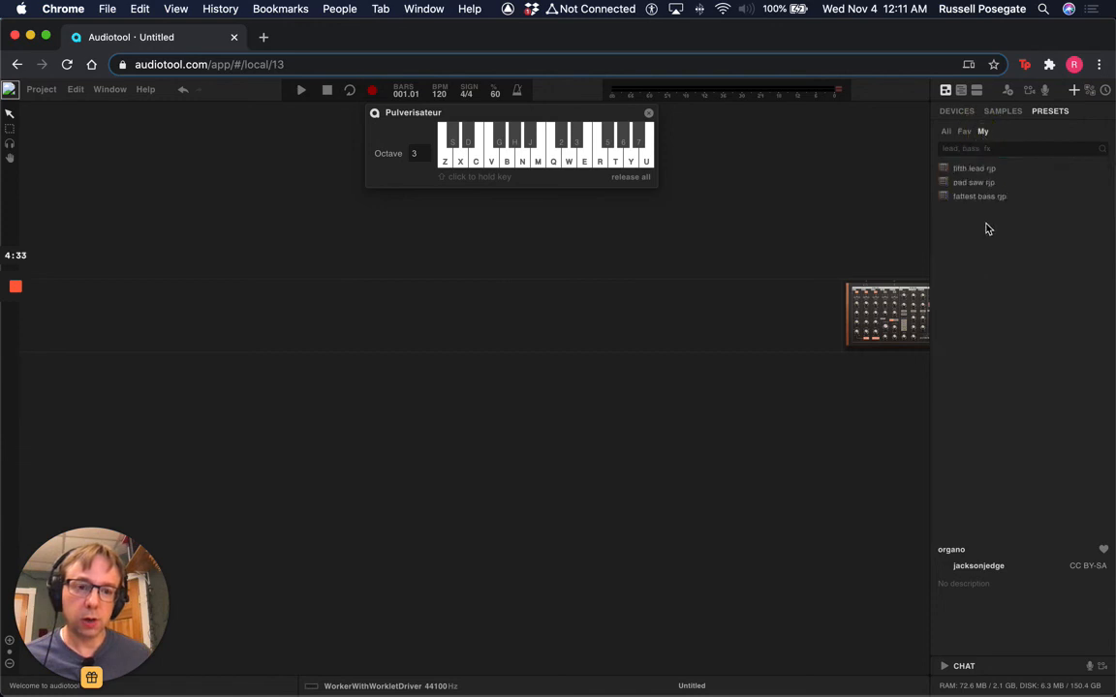